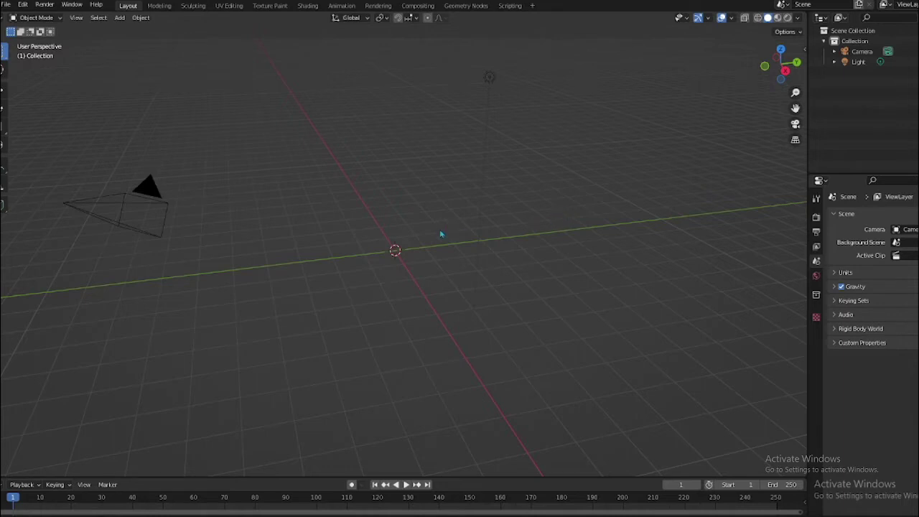
# Step: Add a torus mesh at the world origin and zoom in on it
pyautogui.hotkey('shift', 'a')
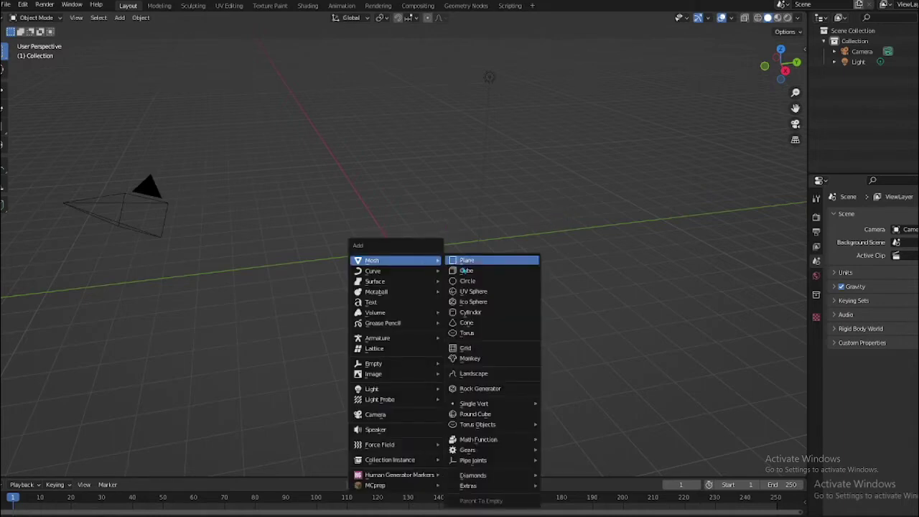
pyautogui.click(468, 334)
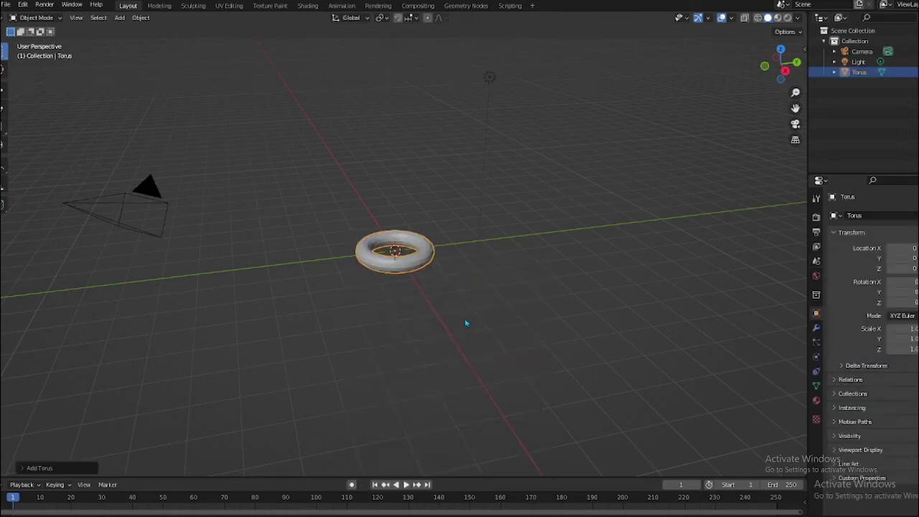
pyautogui.scroll(4, 465, 323)
pyautogui.scroll(2, 420, 272)
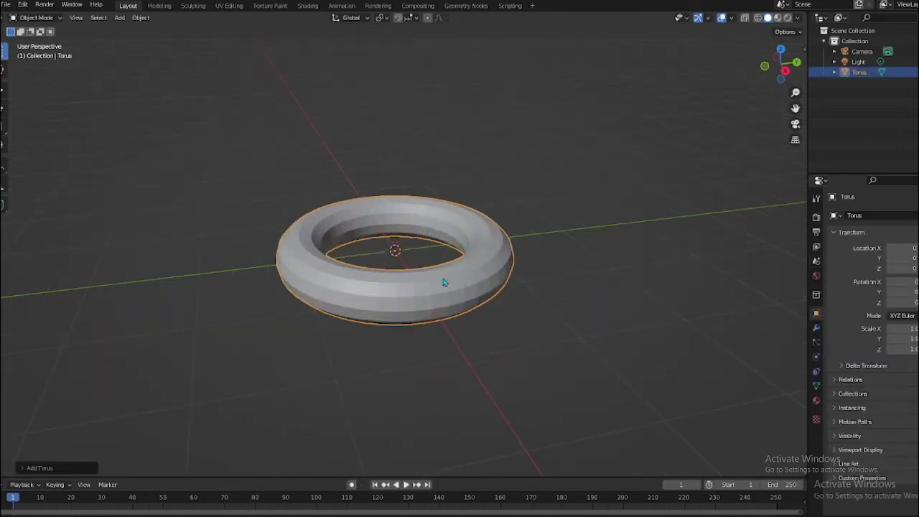
# Step: From Bottom view in Edit Mode, box-select only the torus's underside vertices
pyautogui.click(785, 52)
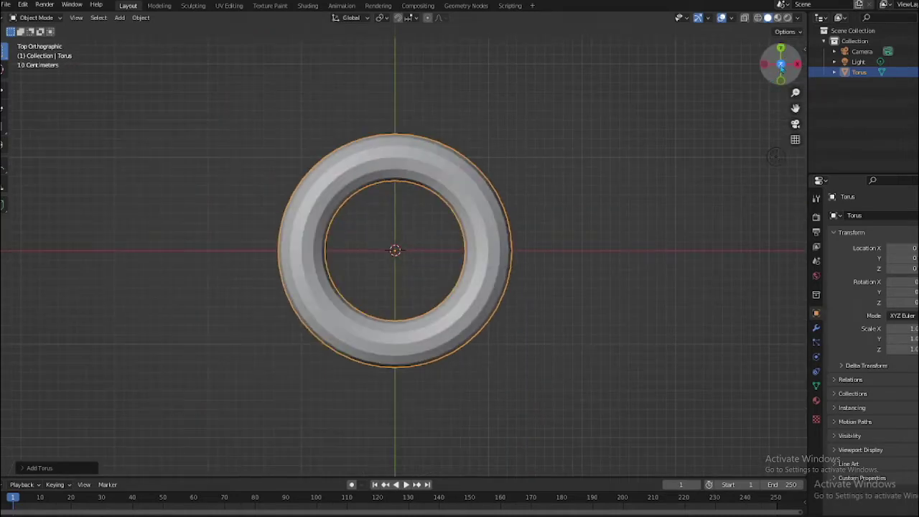
pyautogui.click(782, 64)
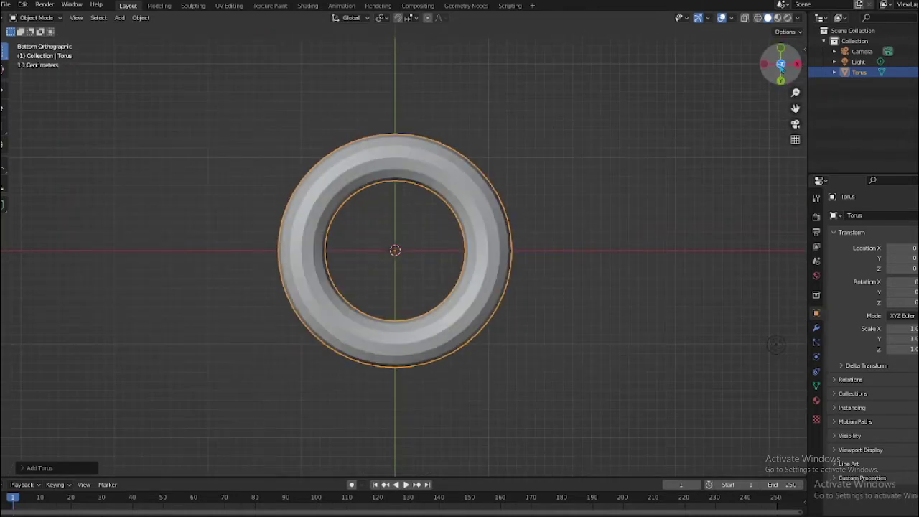
pyautogui.click(553, 255)
pyautogui.press('Tab')
pyautogui.hotkey('alt', 'a')
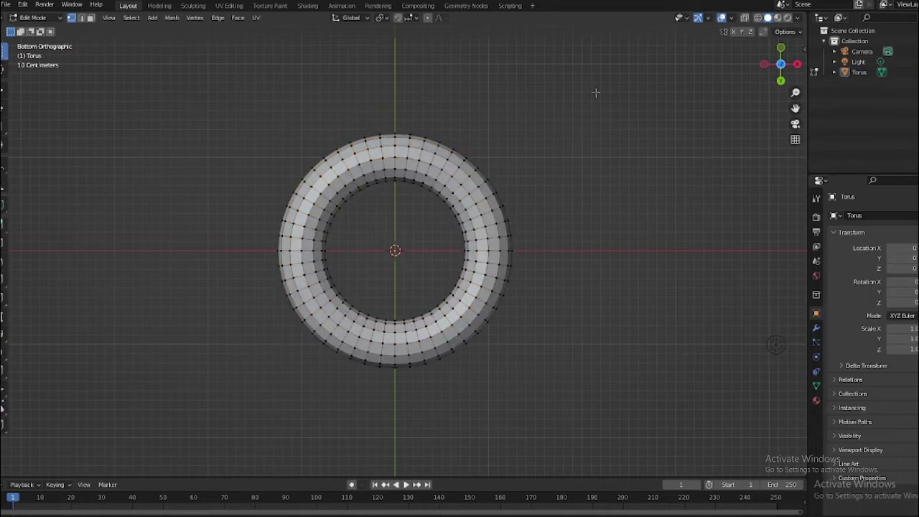
pyautogui.moveTo(596, 92); pyautogui.dragTo(247, 400)
pyautogui.scroll(-1, 395, 323)
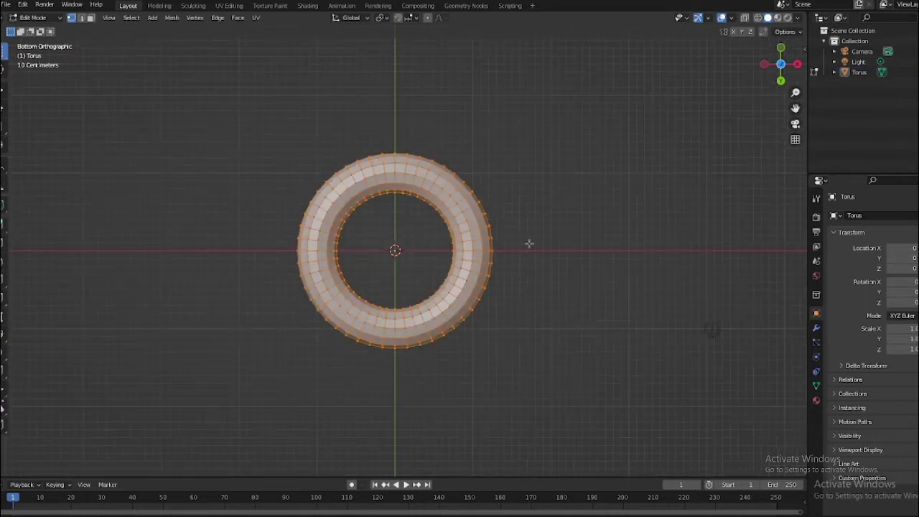
# Step: Orbit around the torus to check the underside vertex selection
pyautogui.moveTo(528, 244)
pyautogui.mouseDown(button='middle')
pyautogui.moveTo(519, 329)
pyautogui.moveTo(556, 366)
pyautogui.moveTo(723, 364)
pyautogui.moveTo(74, 349)
pyautogui.moveTo(29, 361)
pyautogui.moveTo(464, 333)
pyautogui.moveTo(346, 359)
pyautogui.moveTo(373, 344)
pyautogui.mouseUp(button='middle')
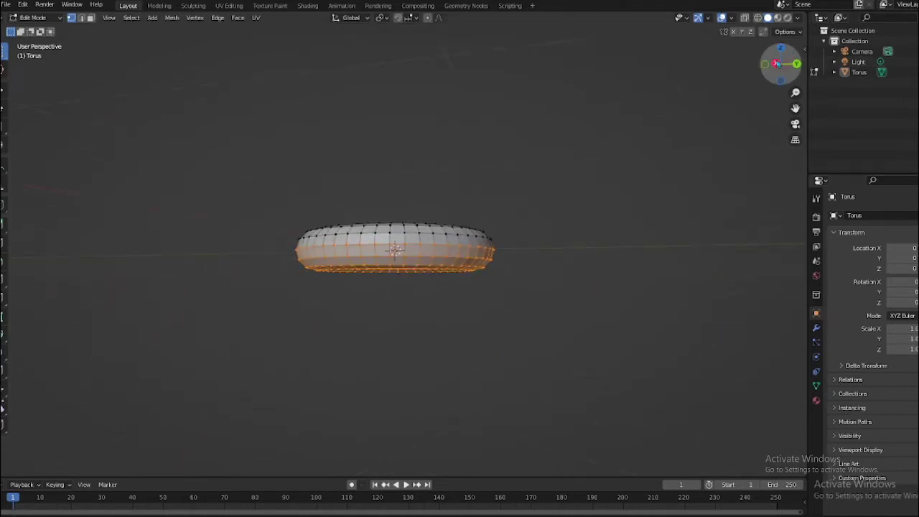
pyautogui.moveTo(461, 221)
pyautogui.mouseDown(button='middle')
pyautogui.moveTo(574, 287)
pyautogui.moveTo(720, 133)
pyautogui.mouseUp(button='middle')
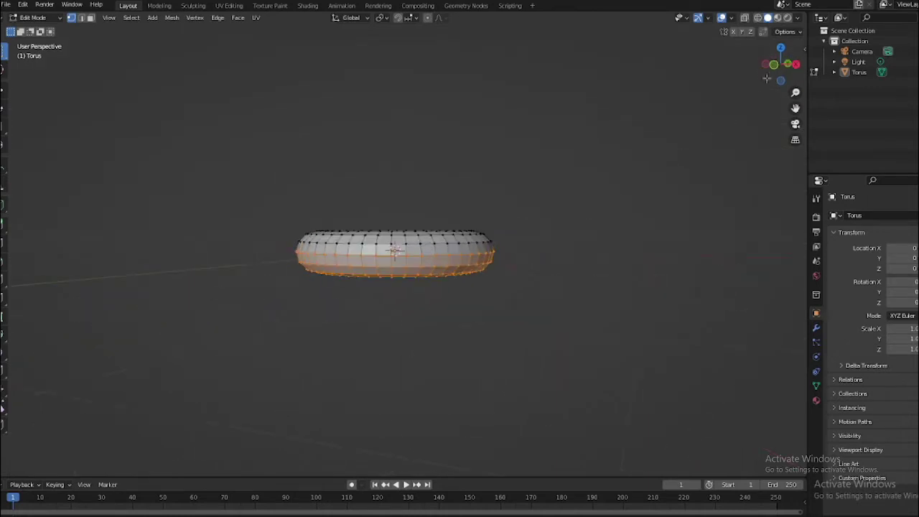
pyautogui.click(780, 47)
pyautogui.click(781, 64)
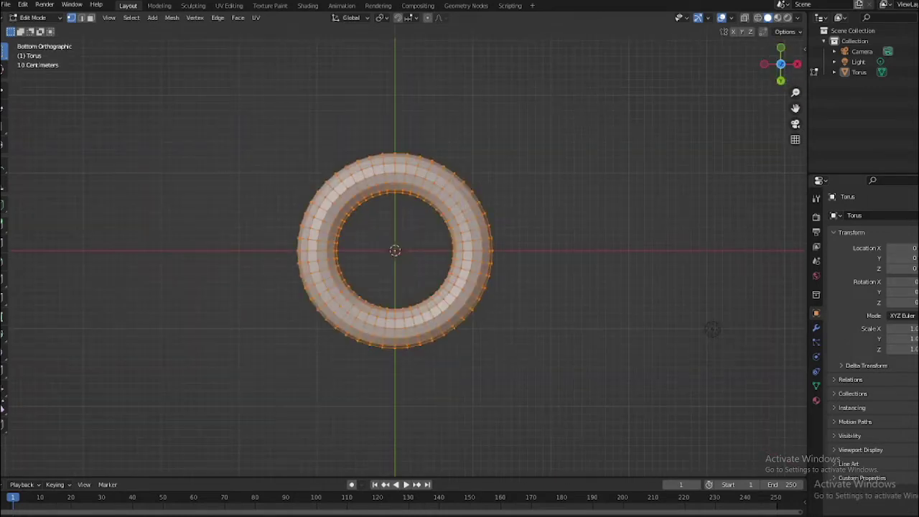
pyautogui.moveTo(564, 294)
pyautogui.mouseDown(button='middle')
pyautogui.moveTo(499, 308)
pyautogui.moveTo(561, 335)
pyautogui.moveTo(550, 285)
pyautogui.moveTo(447, 266)
pyautogui.mouseUp(button='middle')
pyautogui.scroll(2, 447, 265)
# Step: Extrude the underside straight down along Z and scale the bottom to a point
pyautogui.scroll(1, 448, 265)
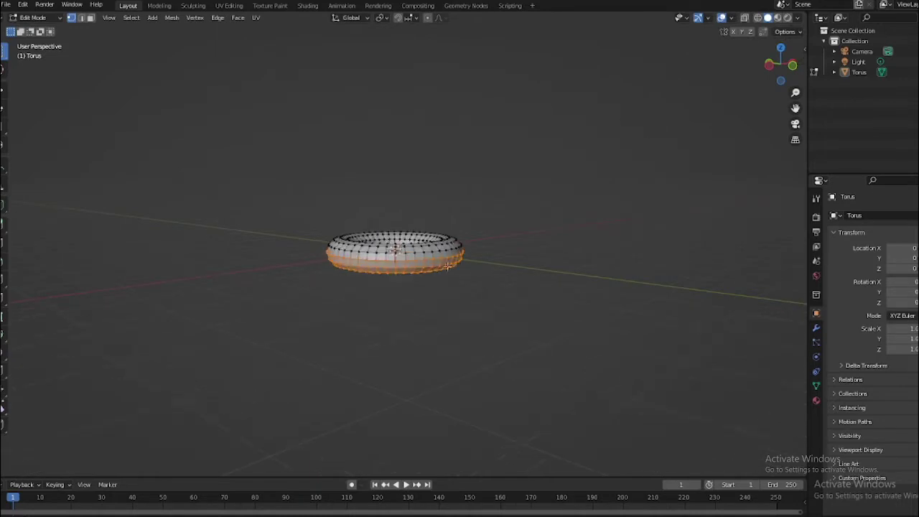
pyautogui.press('e')
pyautogui.press('z')
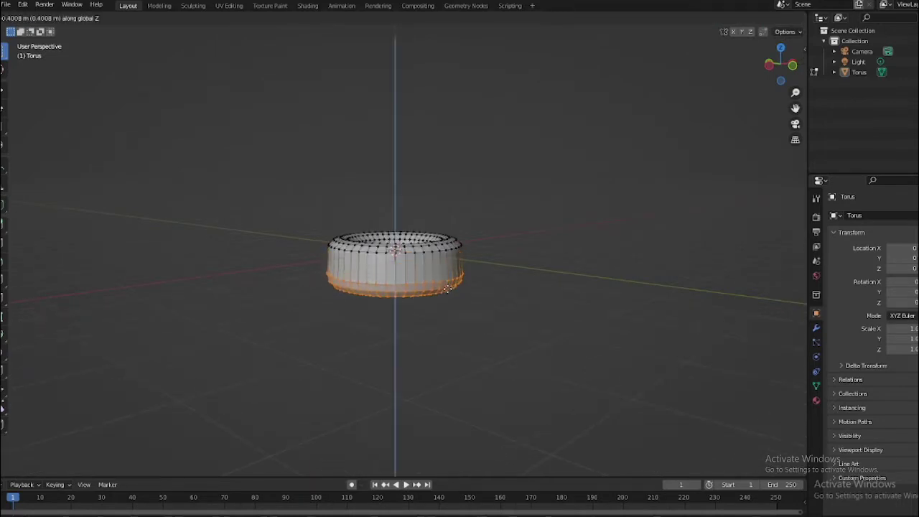
pyautogui.click(462, 358)
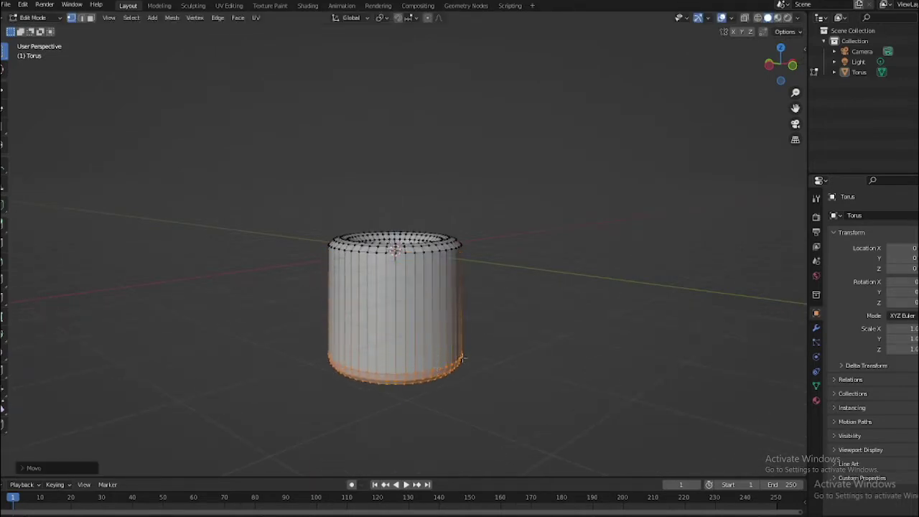
pyautogui.press('s')
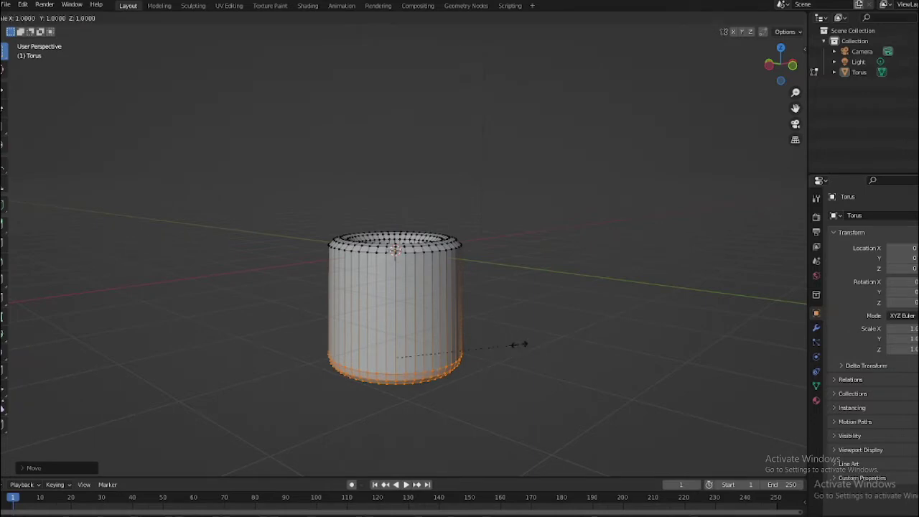
pyautogui.click(408, 355)
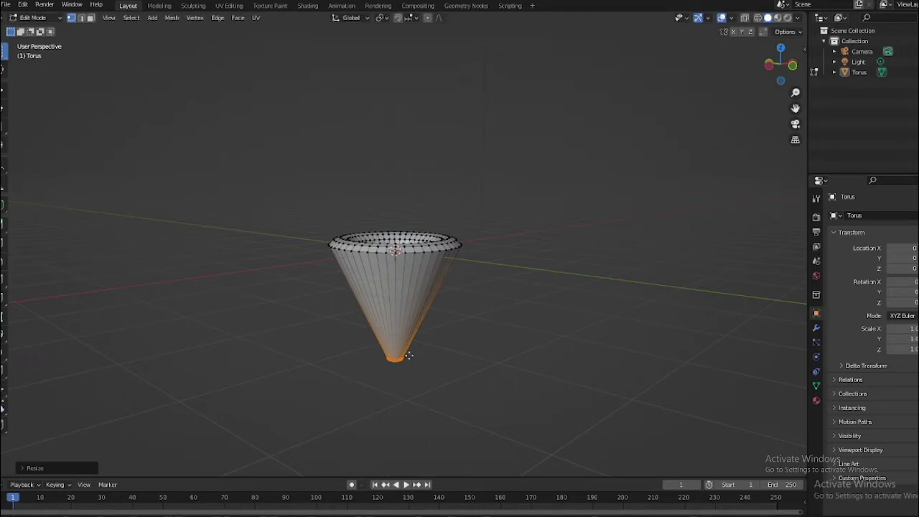
pyautogui.press('g')
pyautogui.press('z')
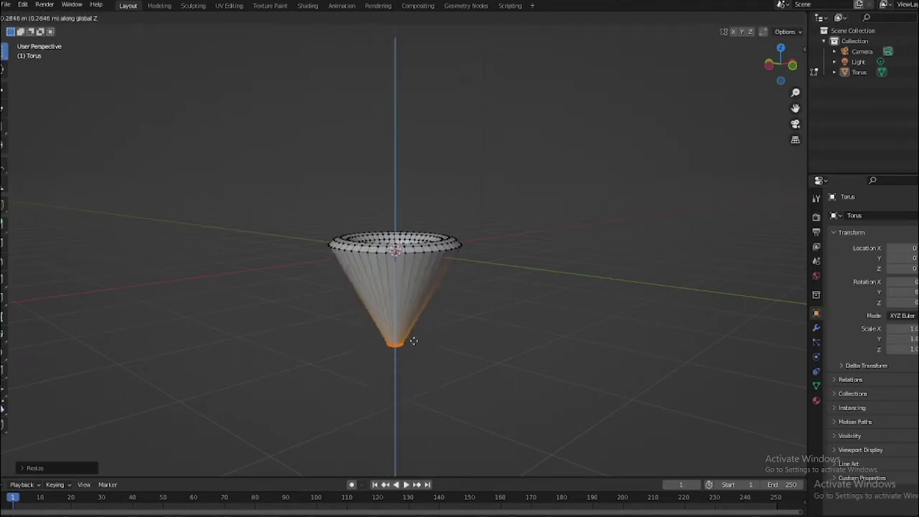
pyautogui.press('Escape')
# Step: In Object Mode, raise the cone along Z to 1.95 above the ground
pyautogui.press('Tab')
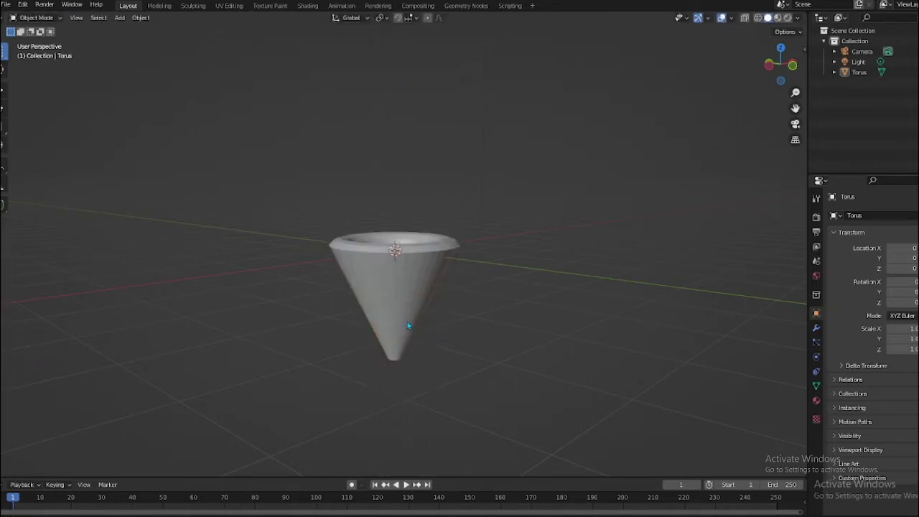
pyautogui.click(406, 320)
pyautogui.press('g')
pyautogui.press('z')
pyautogui.click(397, 214)
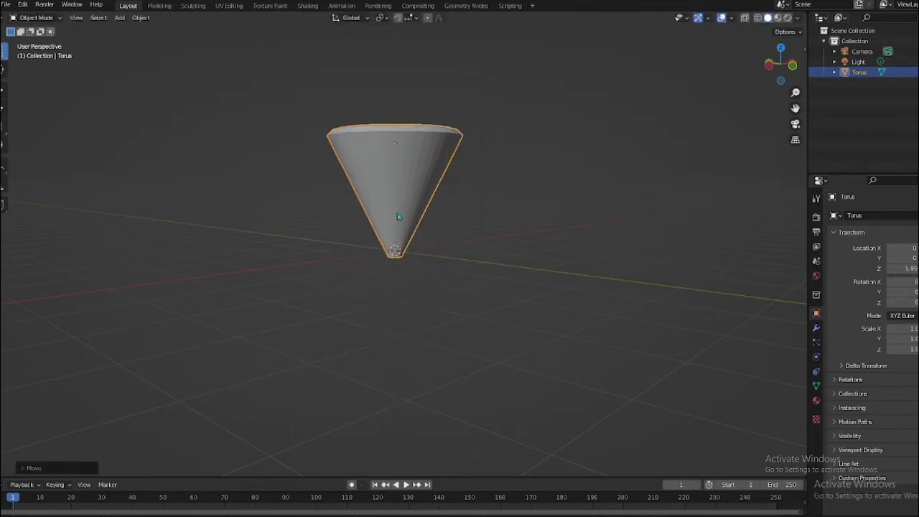
pyautogui.moveTo(447, 217)
pyautogui.mouseDown(button='middle')
pyautogui.moveTo(441, 300)
pyautogui.moveTo(402, 251)
pyautogui.moveTo(524, 264)
pyautogui.moveTo(570, 256)
pyautogui.moveTo(714, 321)
pyautogui.mouseUp(button='middle')
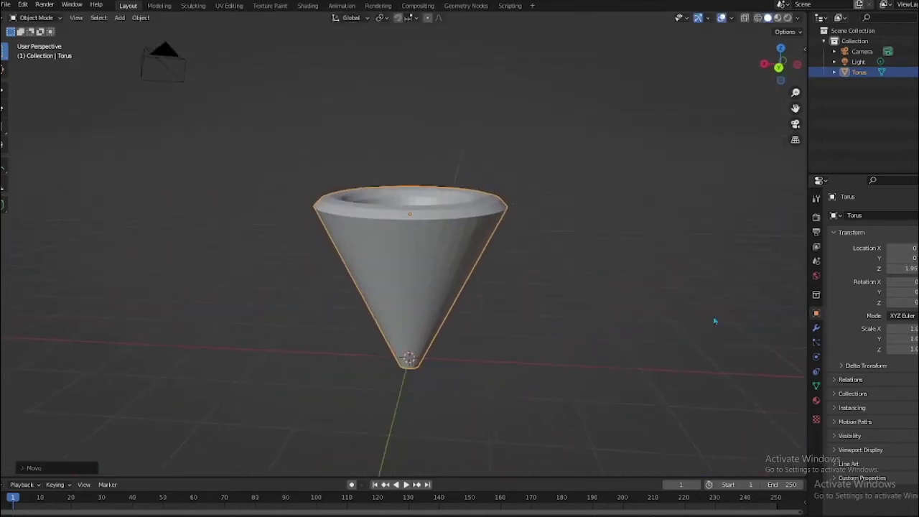
pyautogui.click(817, 402)
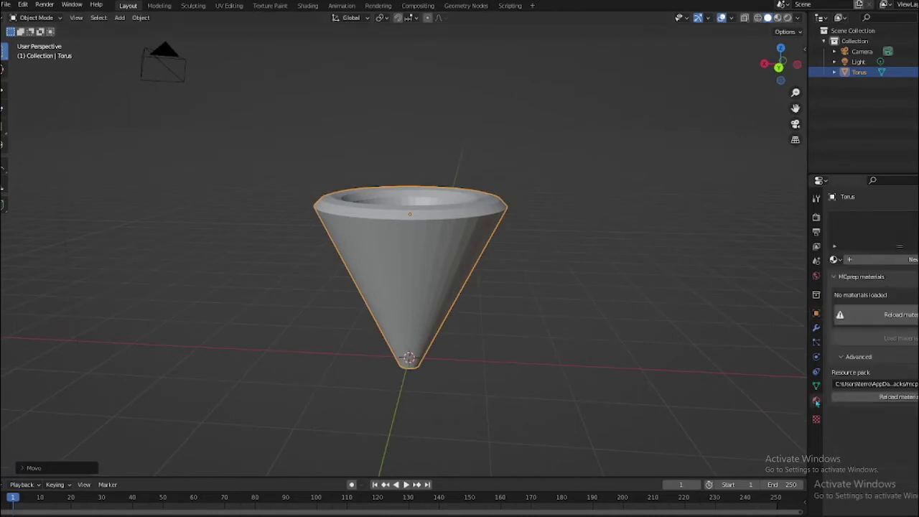
# Step: Create an orange Emission material named 'orange' and add a second material slot
pyautogui.click(864, 260)
pyautogui.click(864, 259)
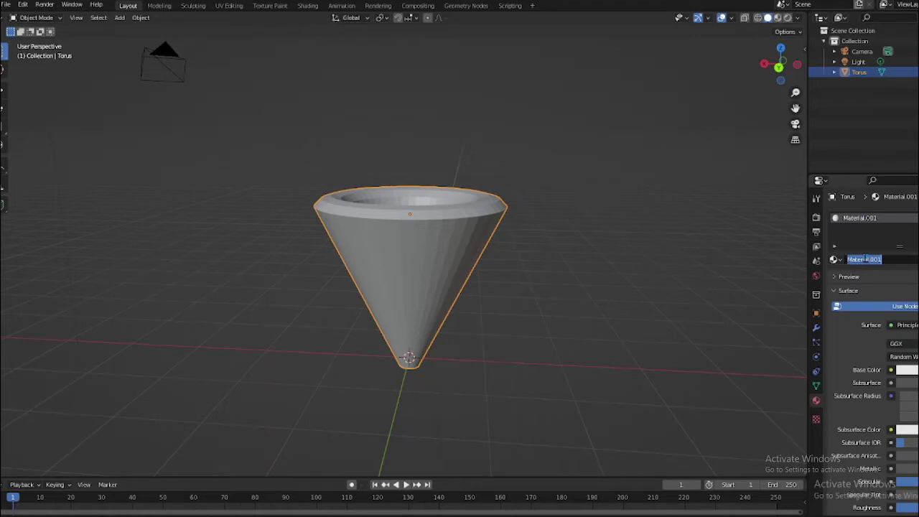
pyautogui.write('orange')
pyautogui.press('Return')
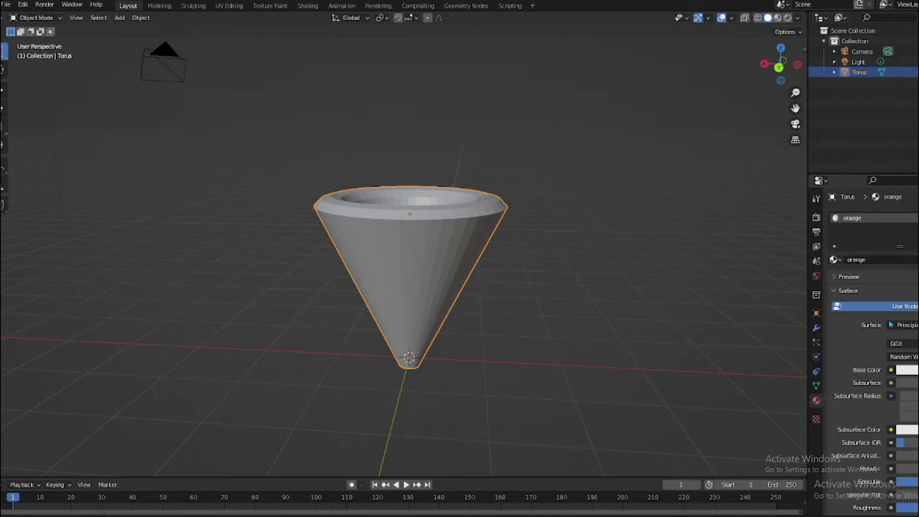
pyautogui.click(908, 325)
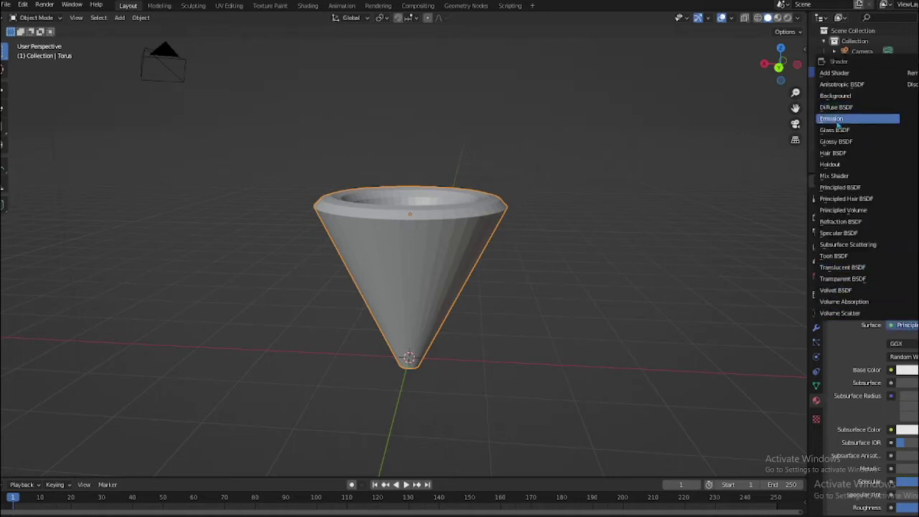
pyautogui.click(833, 119)
pyautogui.click(906, 344)
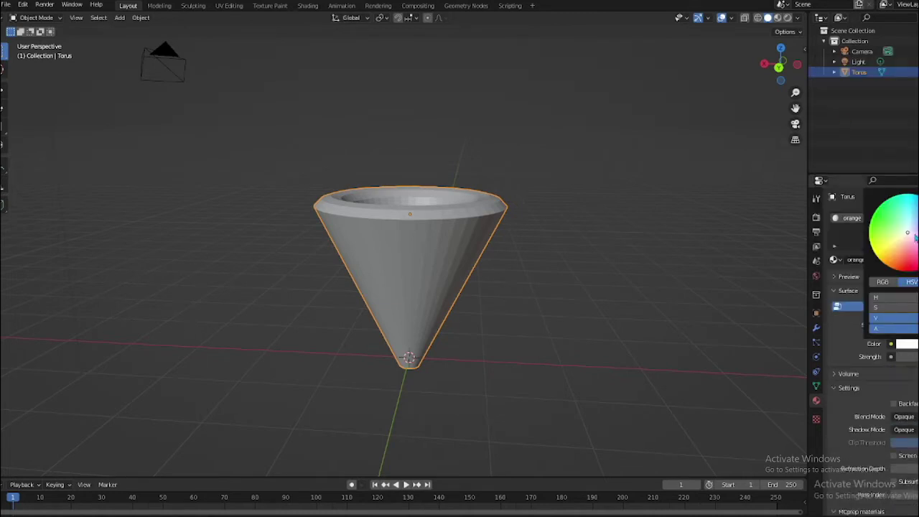
pyautogui.moveTo(916, 238); pyautogui.dragTo(889, 266)
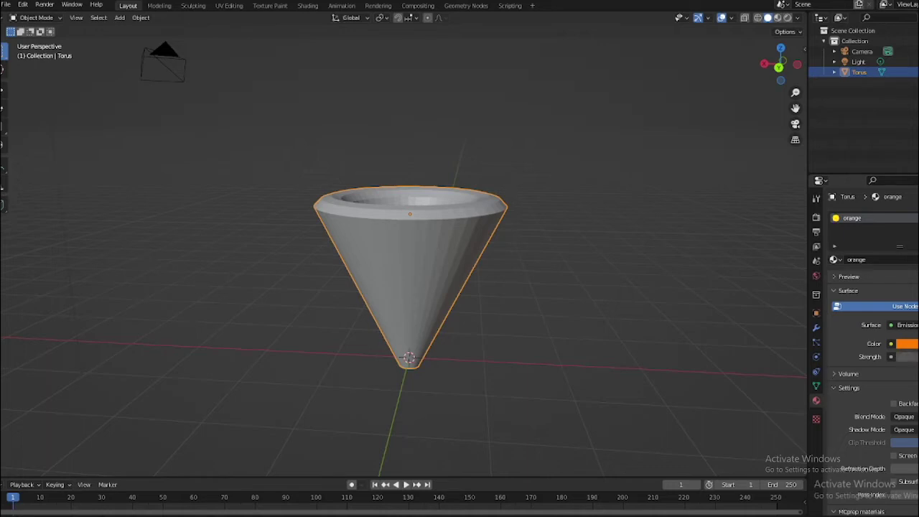
pyautogui.click(911, 232)
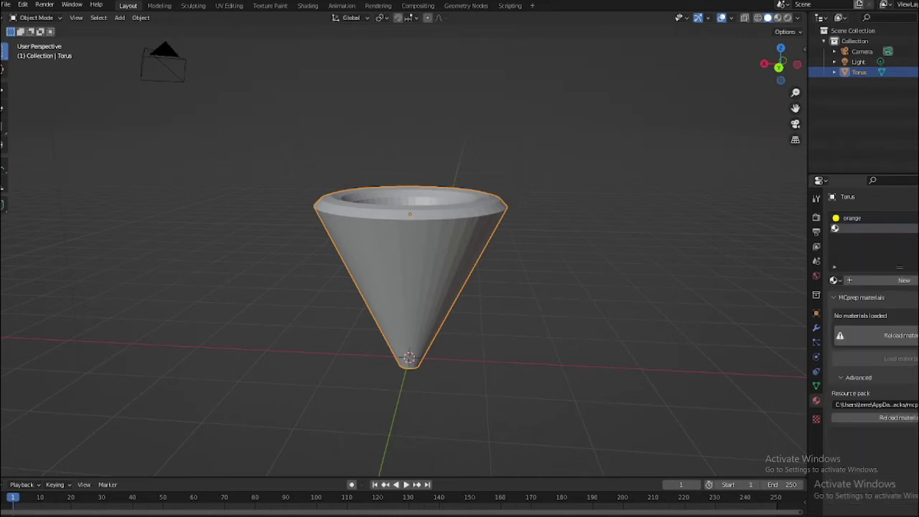
# Step: Make a yellow Emission material named 'yellow' in slot two, then reselect the orange slot
pyautogui.click(895, 280)
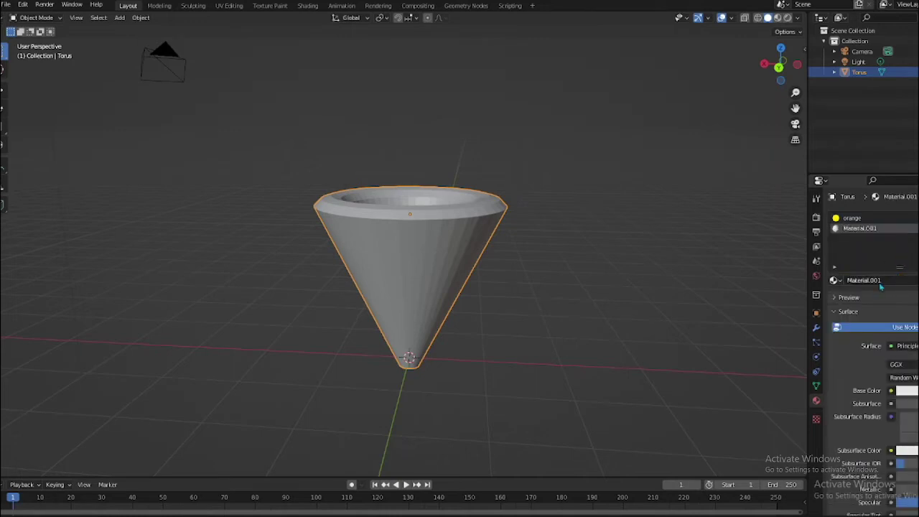
pyautogui.click(880, 284)
pyautogui.write('yellow')
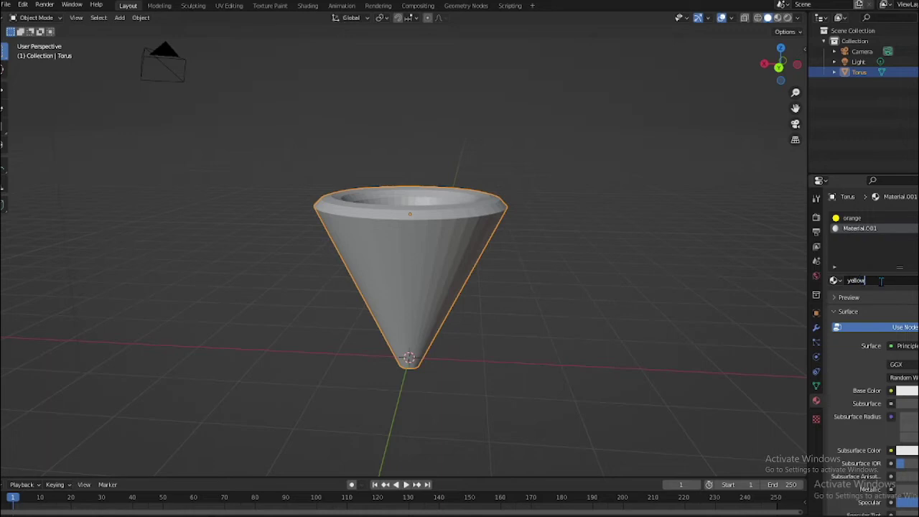
pyautogui.press('Return')
pyautogui.click(903, 345)
pyautogui.click(855, 141)
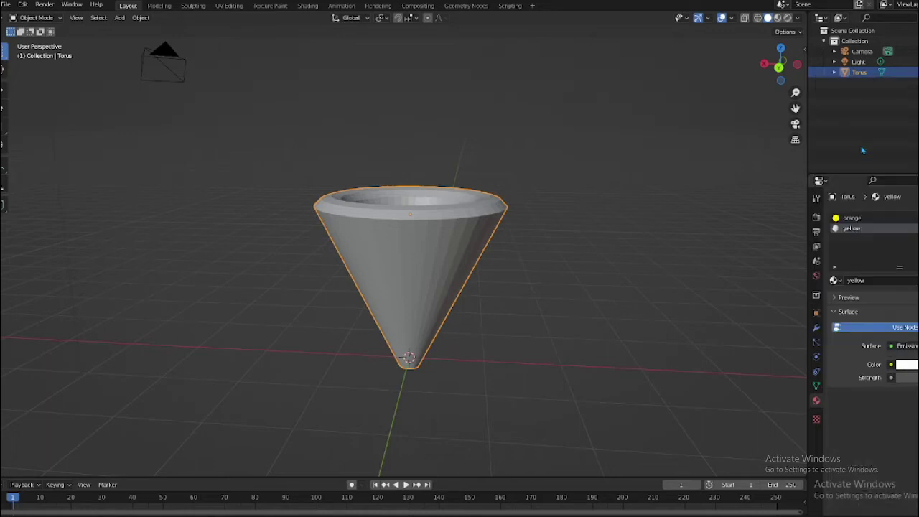
pyautogui.click(909, 368)
pyautogui.click(875, 273)
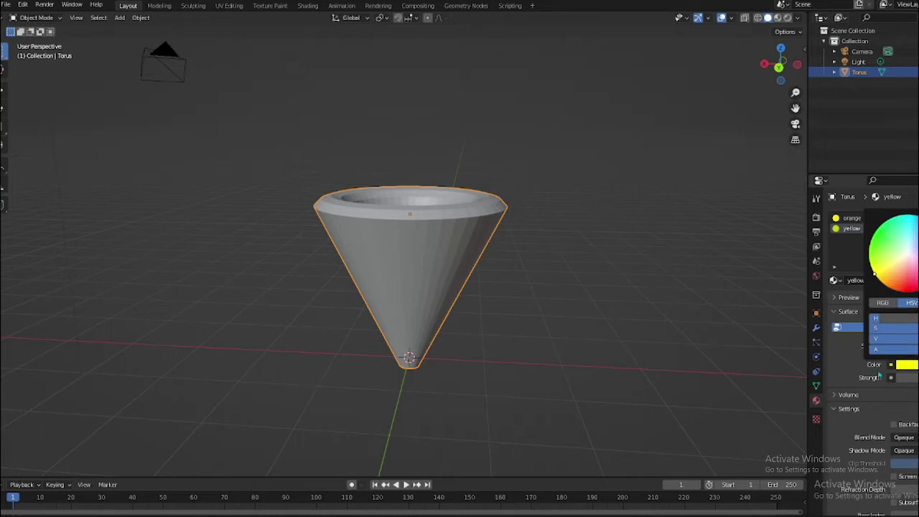
pyautogui.click(910, 378)
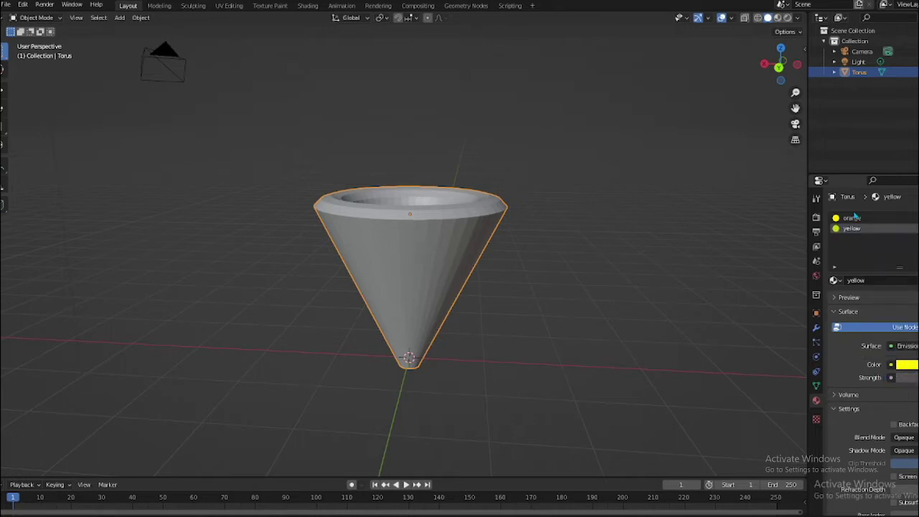
pyautogui.click(853, 217)
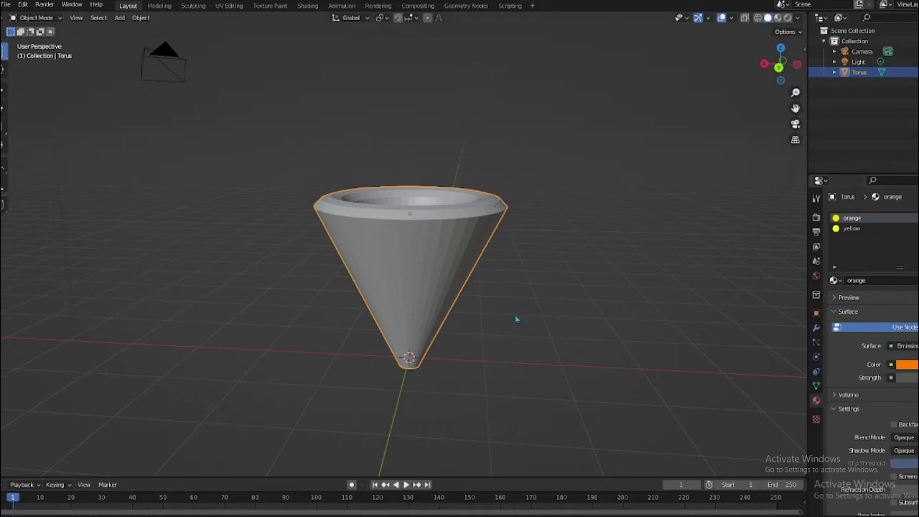
# Step: In Edit Mode with Wireframe shading, select the entire cone mesh
pyautogui.moveTo(516, 319); pyautogui.dragTo(499, 306, button='middle')
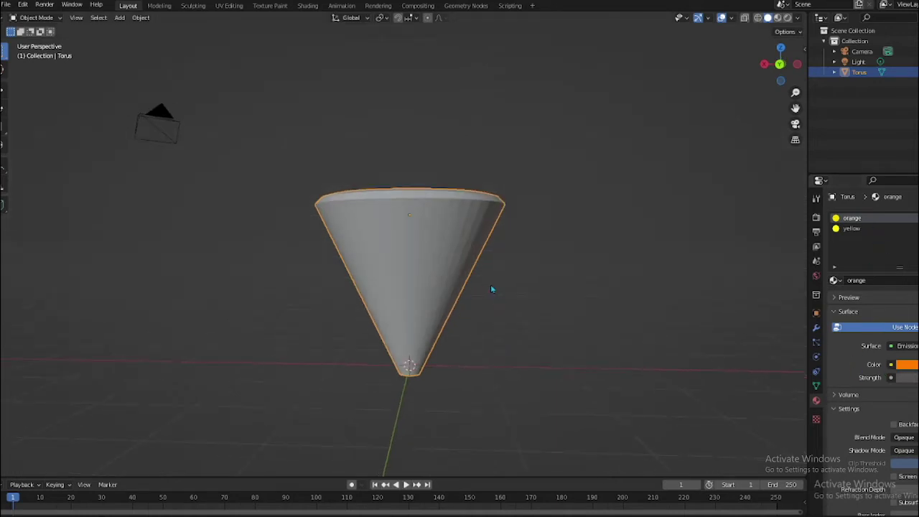
pyautogui.press('Tab')
pyautogui.hotkey('alt', 'a')
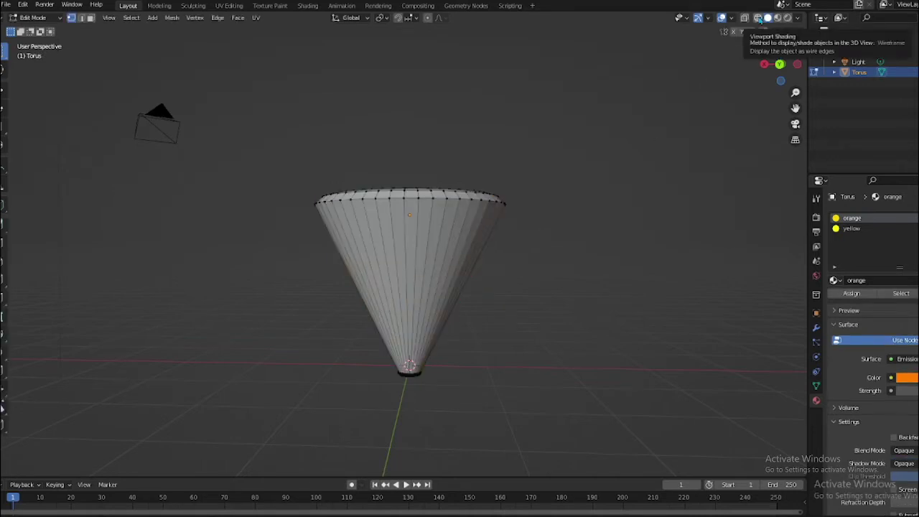
pyautogui.click(758, 18)
pyautogui.moveTo(570, 96); pyautogui.dragTo(274, 444)
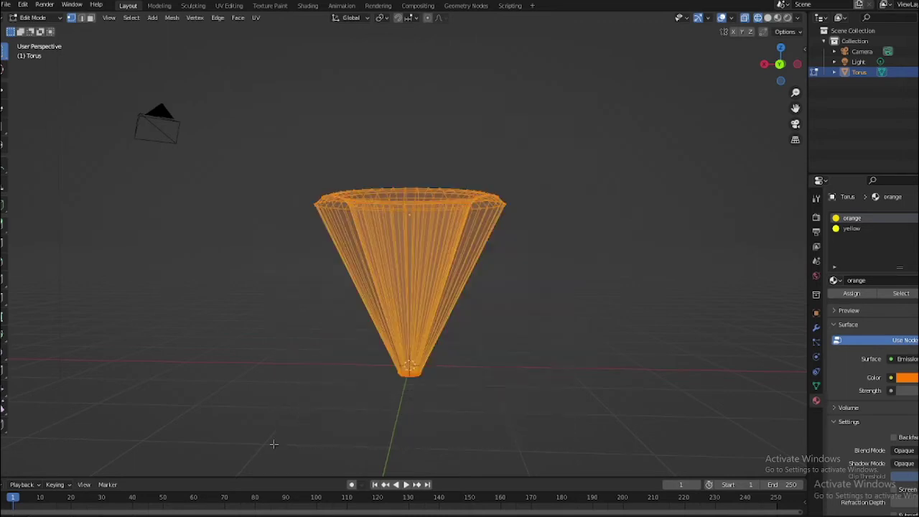
pyautogui.hotkey('alt', 'a')
pyautogui.press('a')
# Step: Subdivide the selected mesh twice, then deselect everything
pyautogui.rightClick(559, 242)
pyautogui.click(559, 242)
pyautogui.rightClick(559, 242)
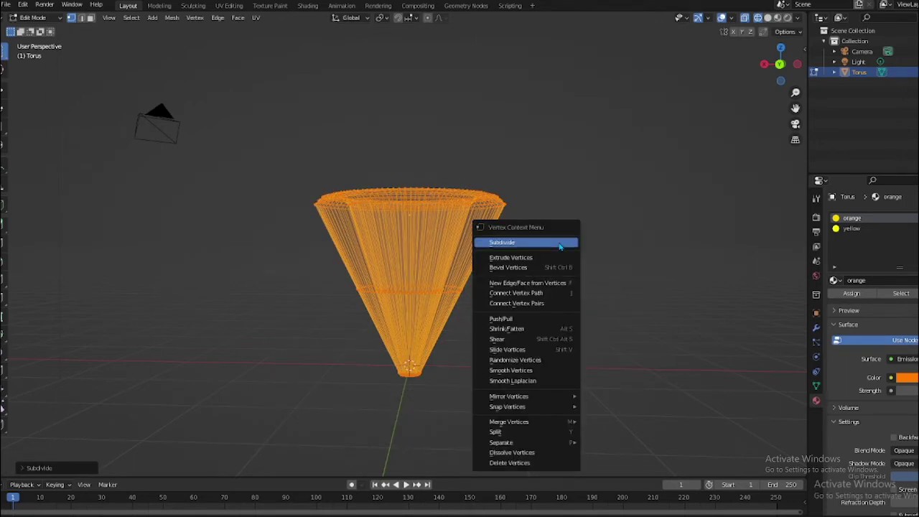
pyautogui.click(559, 242)
pyautogui.hotkey('alt', 'a')
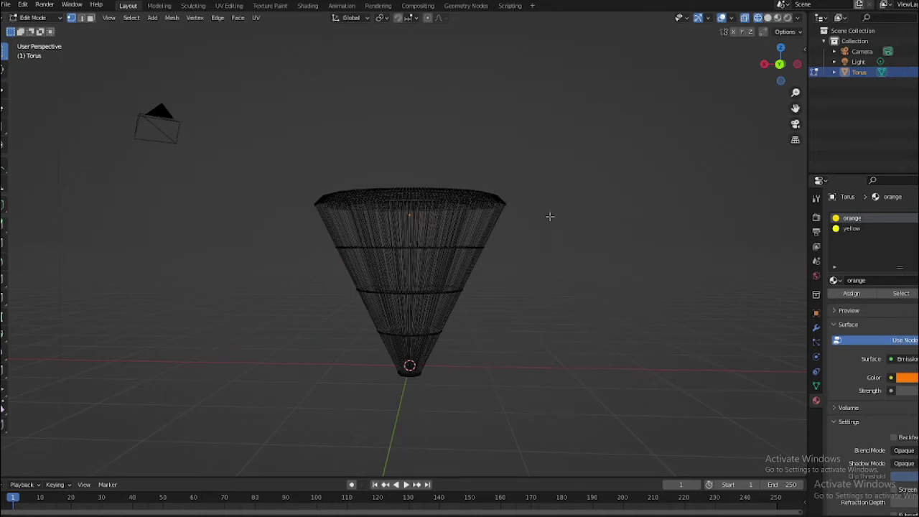
# Step: In Face select mode, assign orange to the top rim and yellow to the upper band
pyautogui.click(92, 18)
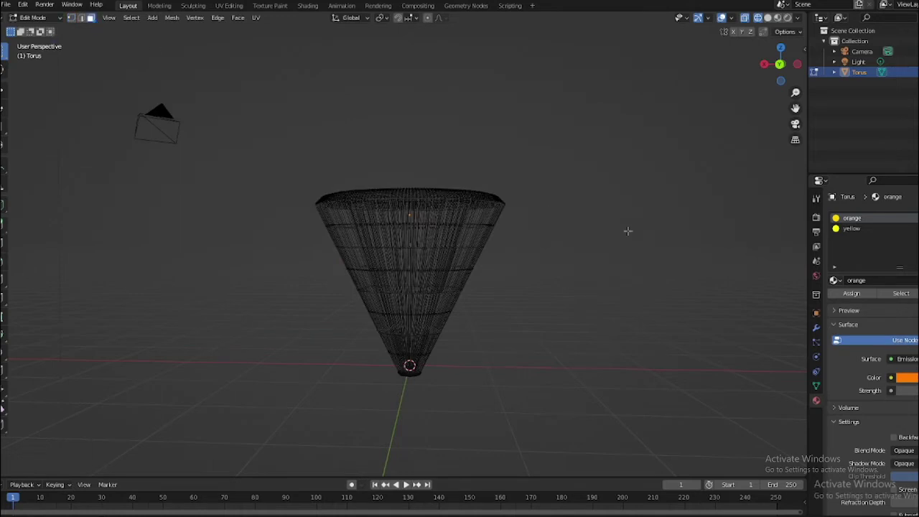
pyautogui.moveTo(594, 183); pyautogui.dragTo(281, 225)
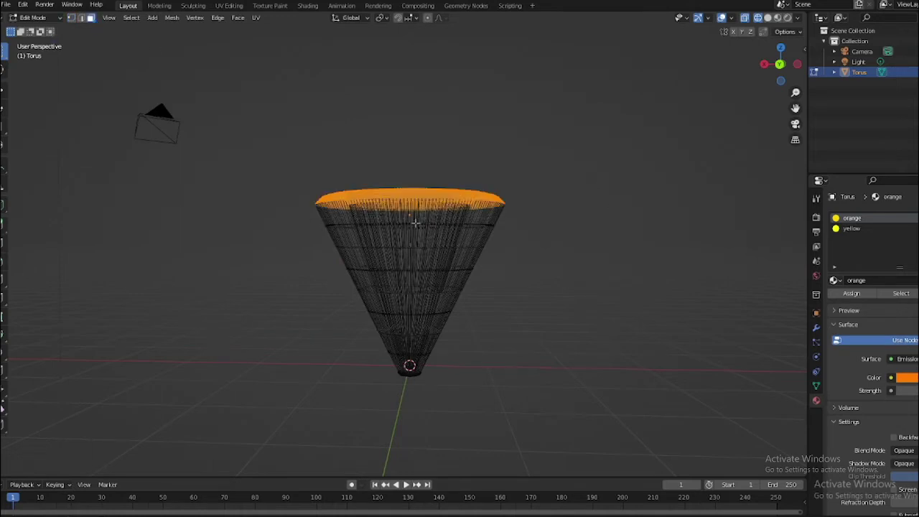
pyautogui.keyDown('ctrl'); pyautogui.moveTo(583, 195); pyautogui.dragTo(296, 214); pyautogui.keyUp('ctrl')
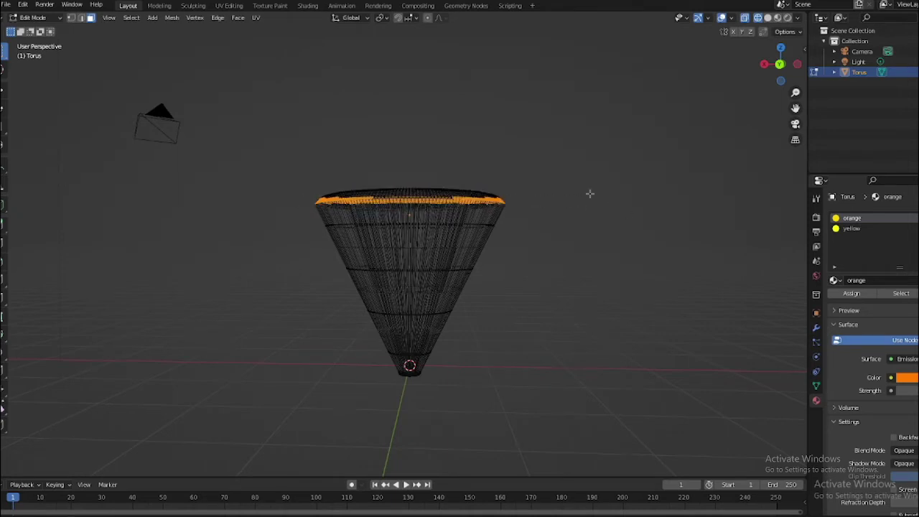
pyautogui.moveTo(624, 153); pyautogui.dragTo(298, 203)
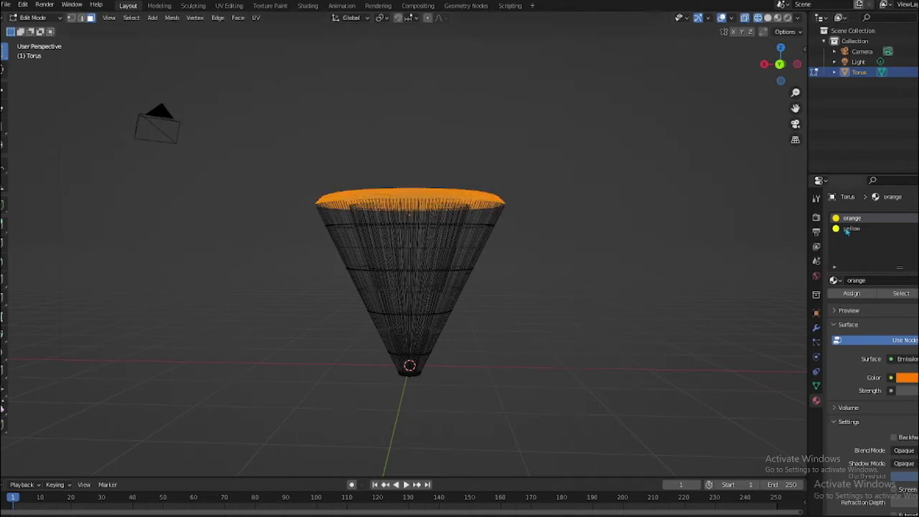
pyautogui.click(856, 295)
pyautogui.moveTo(552, 220); pyautogui.dragTo(272, 252)
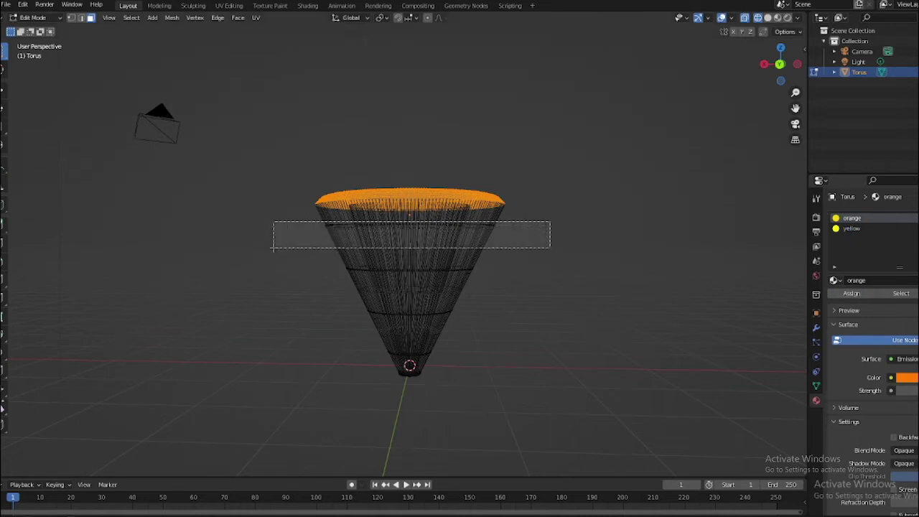
pyautogui.click(851, 228)
pyautogui.click(851, 294)
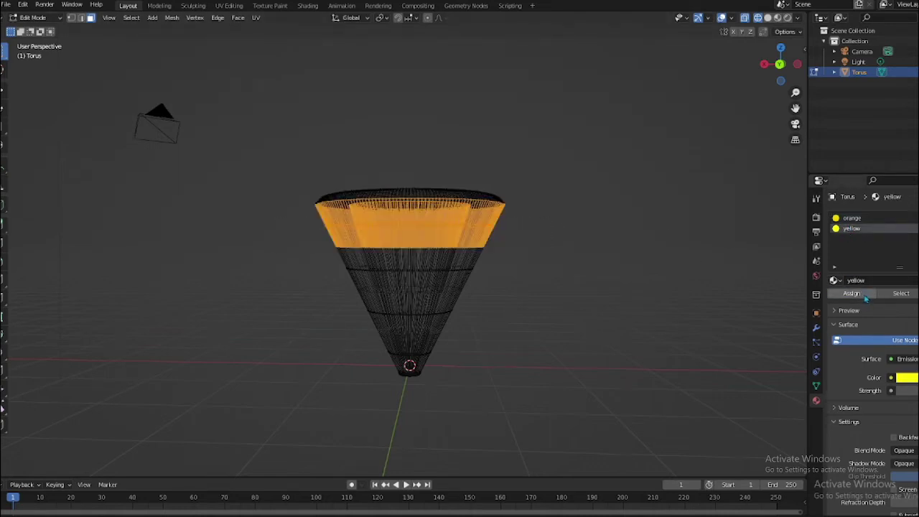
# Step: Assign orange to the middle band, yellow to the lower band, and orange to the tip
pyautogui.moveTo(500, 257); pyautogui.dragTo(324, 292)
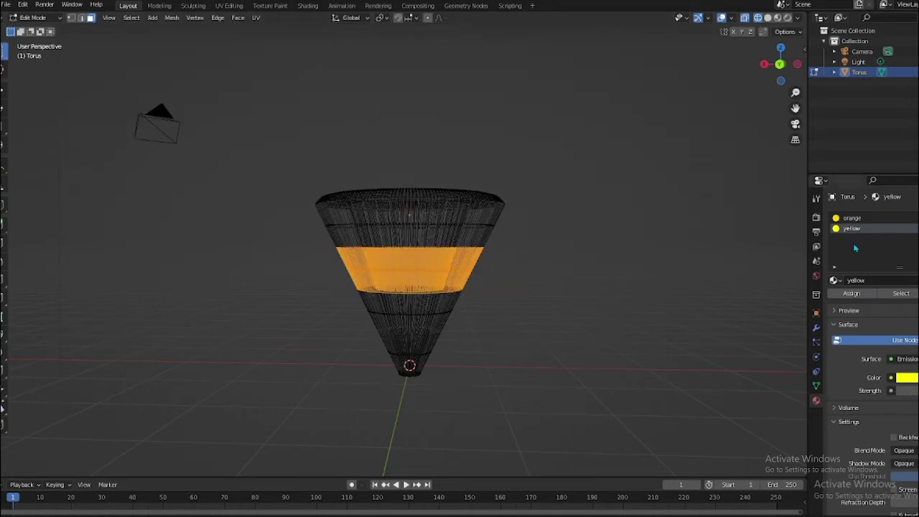
pyautogui.click(852, 218)
pyautogui.moveTo(502, 300); pyautogui.dragTo(326, 338)
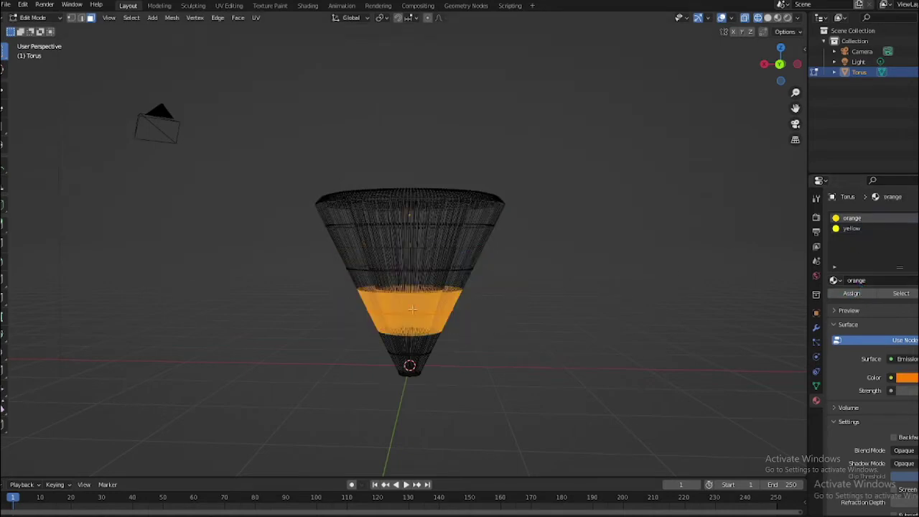
pyautogui.click(852, 228)
pyautogui.click(852, 294)
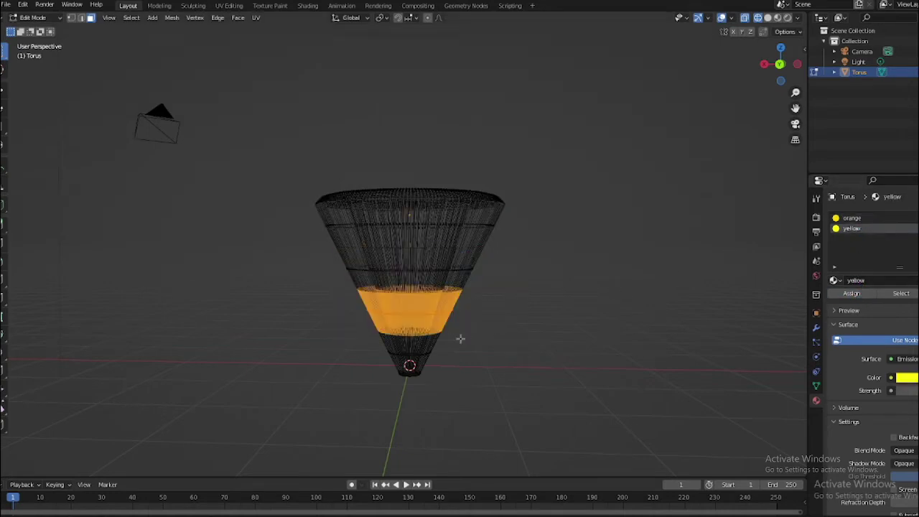
pyautogui.moveTo(460, 339); pyautogui.dragTo(361, 376)
pyautogui.click(852, 217)
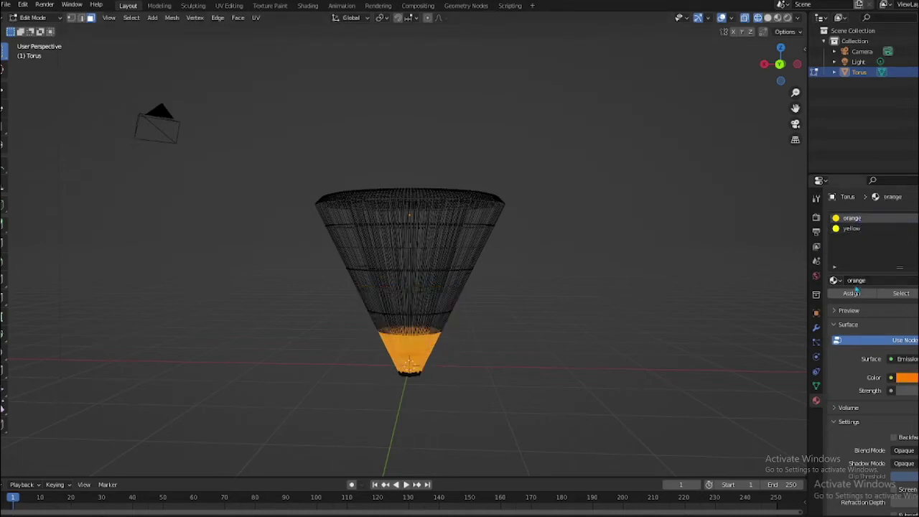
pyautogui.click(854, 292)
pyautogui.click(446, 371)
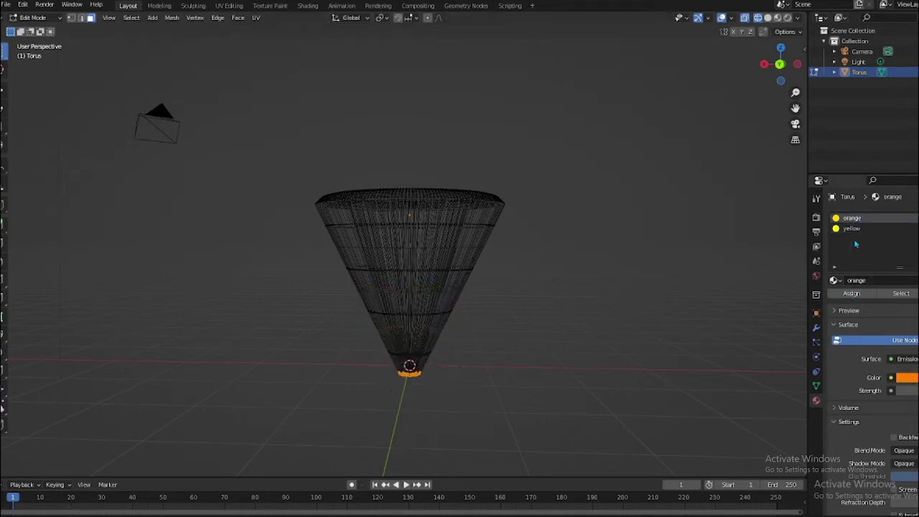
# Step: Finish the yellow band assignment and view the cone in Object Mode with Solid shading
pyautogui.click(852, 228)
pyautogui.click(851, 294)
pyautogui.press('Tab')
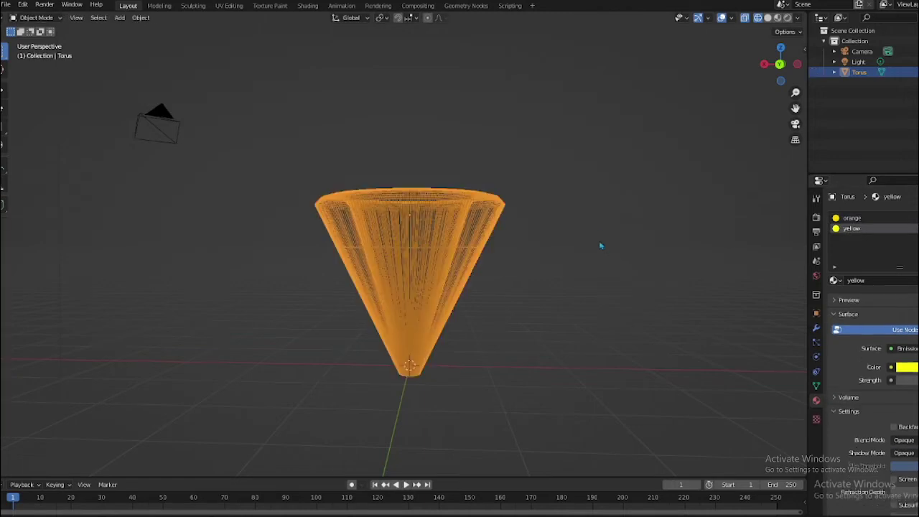
pyautogui.click(767, 17)
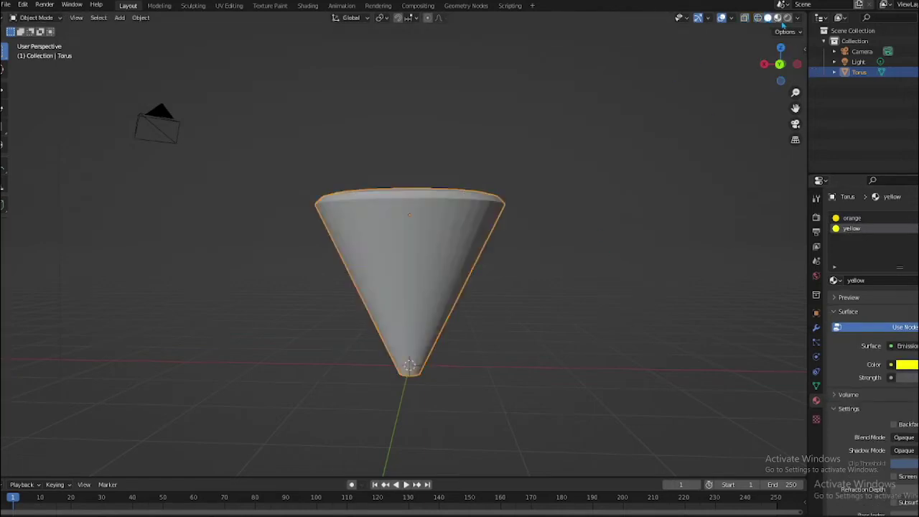
pyautogui.moveTo(513, 232)
pyautogui.mouseDown(button='middle')
pyautogui.moveTo(462, 287)
pyautogui.moveTo(527, 269)
pyautogui.moveTo(491, 255)
pyautogui.mouseUp(button='middle')
# Step: Switch to Material Preview and orbit around the banded cone
pyautogui.click(777, 17)
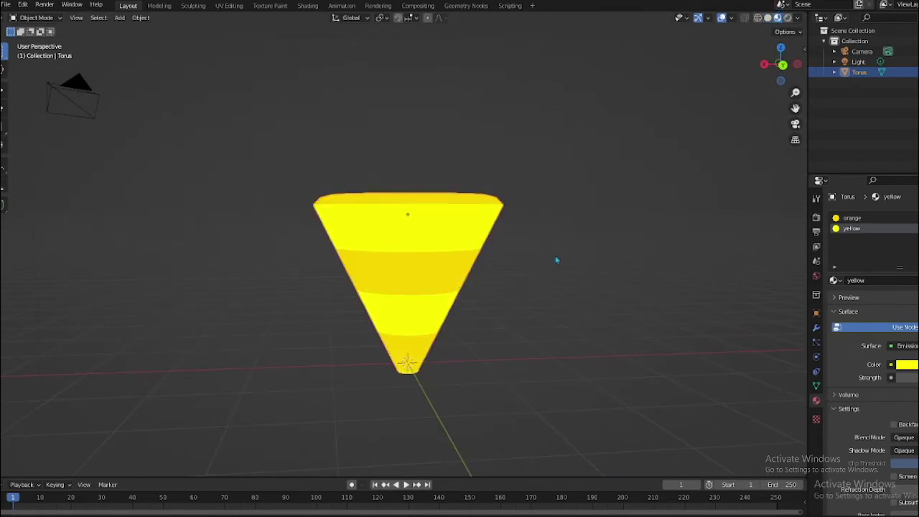
pyautogui.moveTo(556, 260)
pyautogui.mouseDown(button='middle')
pyautogui.moveTo(277, 285)
pyautogui.moveTo(352, 326)
pyautogui.moveTo(510, 283)
pyautogui.moveTo(521, 238)
pyautogui.moveTo(500, 314)
pyautogui.moveTo(590, 279)
pyautogui.mouseUp(button='middle')
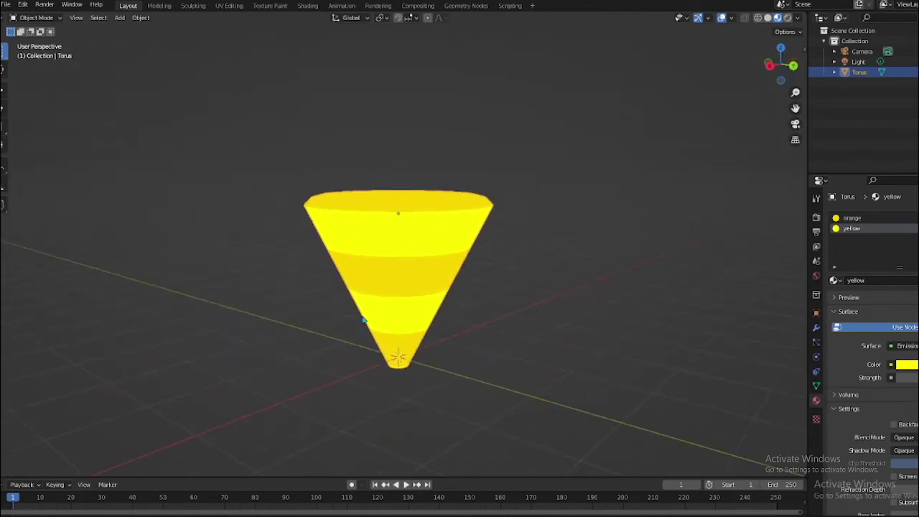
pyautogui.moveTo(363, 320)
pyautogui.mouseDown(button='middle')
pyautogui.moveTo(510, 294)
pyautogui.moveTo(453, 324)
pyautogui.moveTo(468, 226)
pyautogui.mouseUp(button='middle')
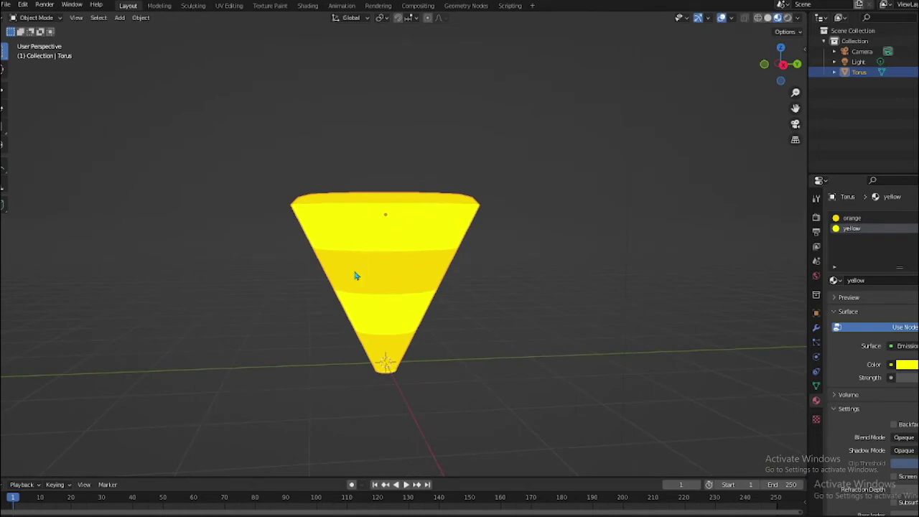
pyautogui.moveTo(441, 248)
pyautogui.mouseDown(button='middle')
pyautogui.moveTo(323, 309)
pyautogui.moveTo(531, 287)
pyautogui.moveTo(406, 281)
pyautogui.mouseUp(button='middle')
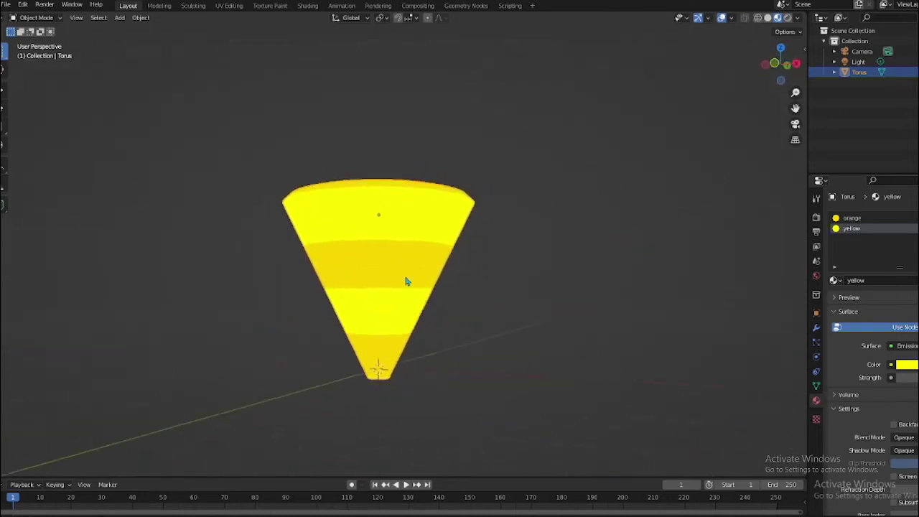
pyautogui.press('Tab')
# Step: Assign the orange material to a vertical face strip in the cone's top band
pyautogui.click(420, 221)
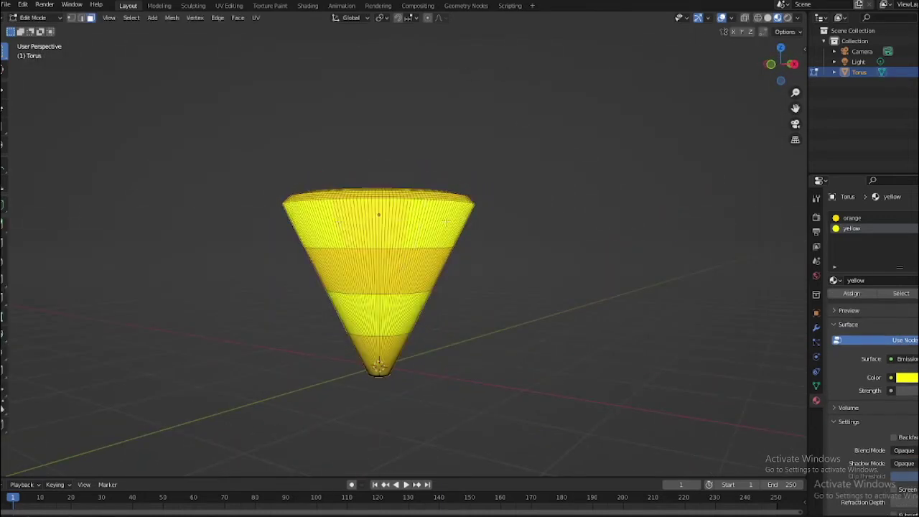
pyautogui.click(871, 217)
pyautogui.click(851, 293)
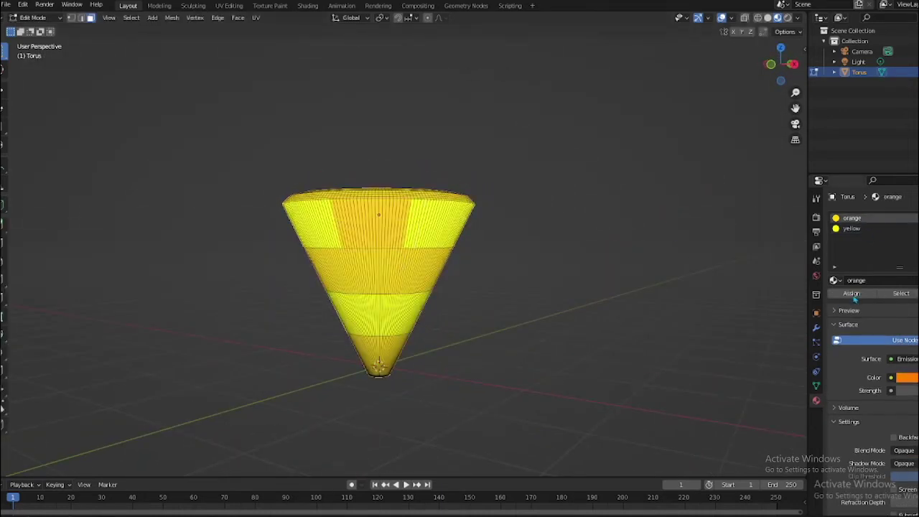
pyautogui.press('Tab')
pyautogui.moveTo(561, 267)
pyautogui.mouseDown(button='middle')
pyautogui.moveTo(604, 276)
pyautogui.moveTo(546, 280)
pyautogui.moveTo(434, 313)
pyautogui.mouseUp(button='middle')
# Step: Give further selected face strips, including lower ones, the orange material and review the pattern
pyautogui.press('Tab')
pyautogui.click(869, 294)
pyautogui.press('Tab')
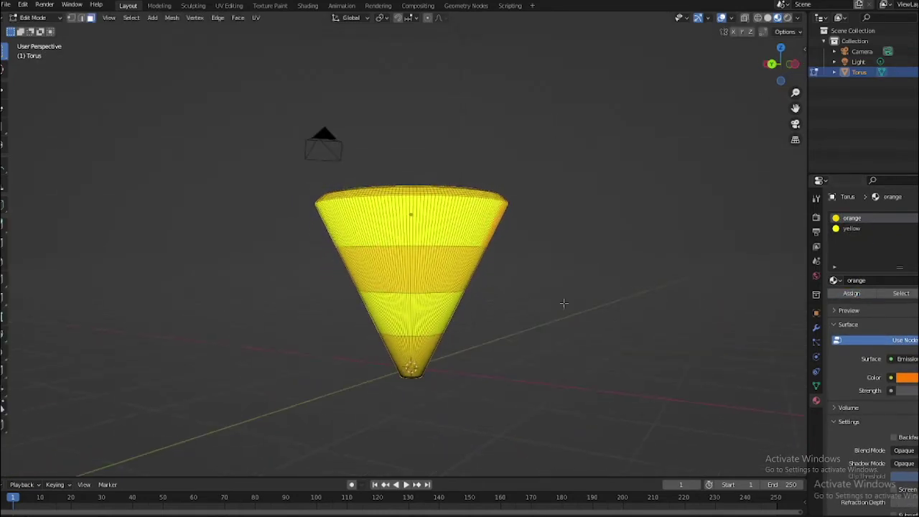
pyautogui.press('Tab')
pyautogui.click(852, 294)
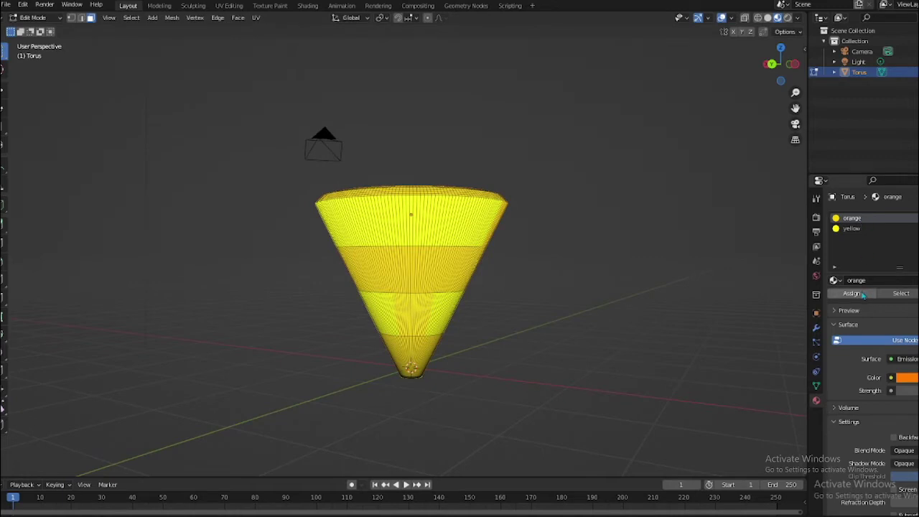
pyautogui.press('Tab')
pyautogui.moveTo(622, 288)
pyautogui.mouseDown(button='middle')
pyautogui.moveTo(304, 287)
pyautogui.moveTo(232, 297)
pyautogui.moveTo(481, 302)
pyautogui.moveTo(633, 290)
pyautogui.moveTo(597, 285)
pyautogui.moveTo(441, 328)
pyautogui.moveTo(634, 259)
pyautogui.moveTo(484, 289)
pyautogui.moveTo(774, 279)
pyautogui.mouseUp(button='middle')
pyautogui.scroll(-1, 718, 275)
pyautogui.scroll(-2, 618, 267)
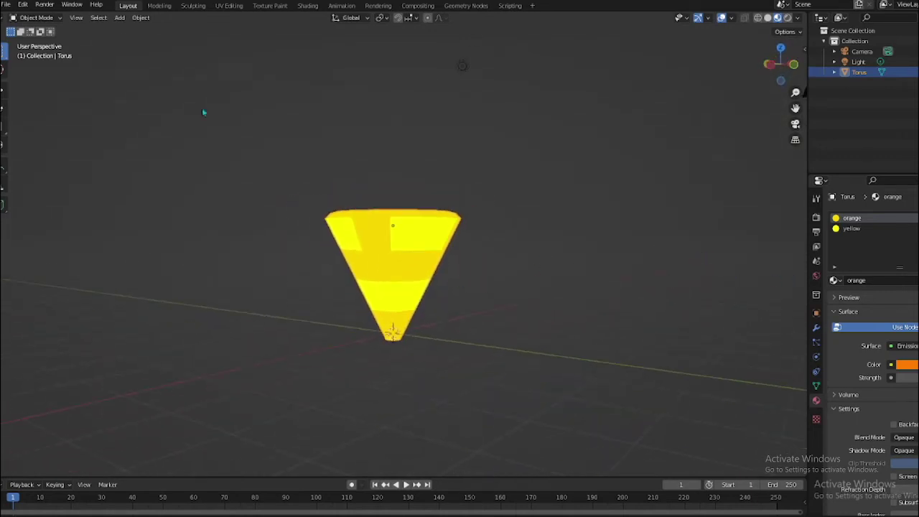
# Step: Import 'Fire models.zmbx' from the powers and particles folder via the ZMBX importer
pyautogui.click(6, 5)
pyautogui.moveTo(29, 144)
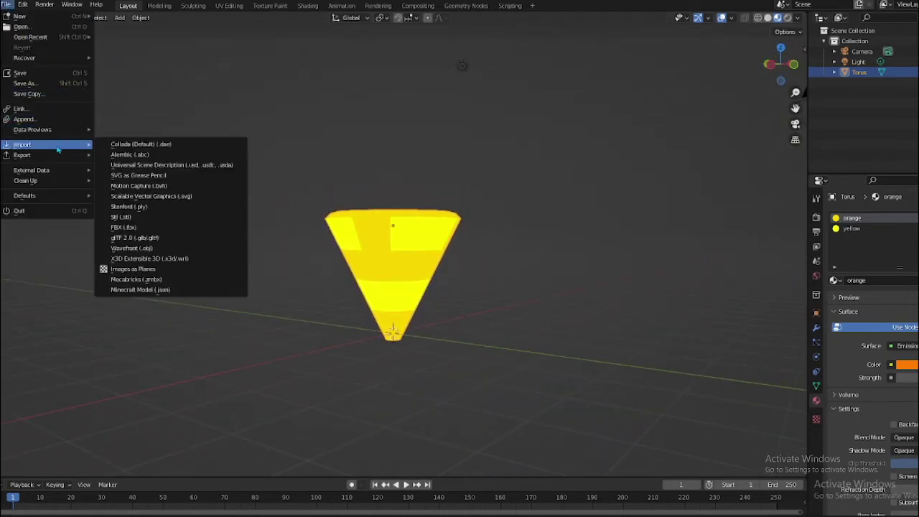
pyautogui.click(154, 282)
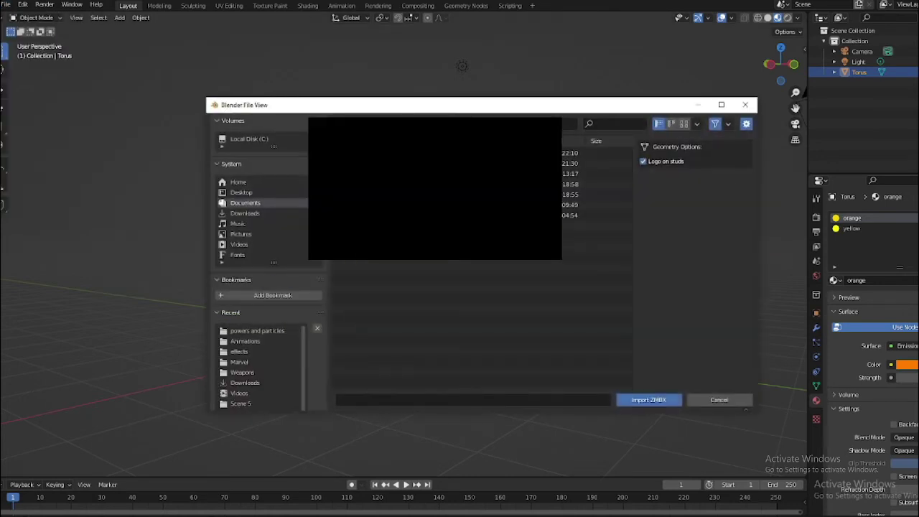
pyautogui.click(241, 192)
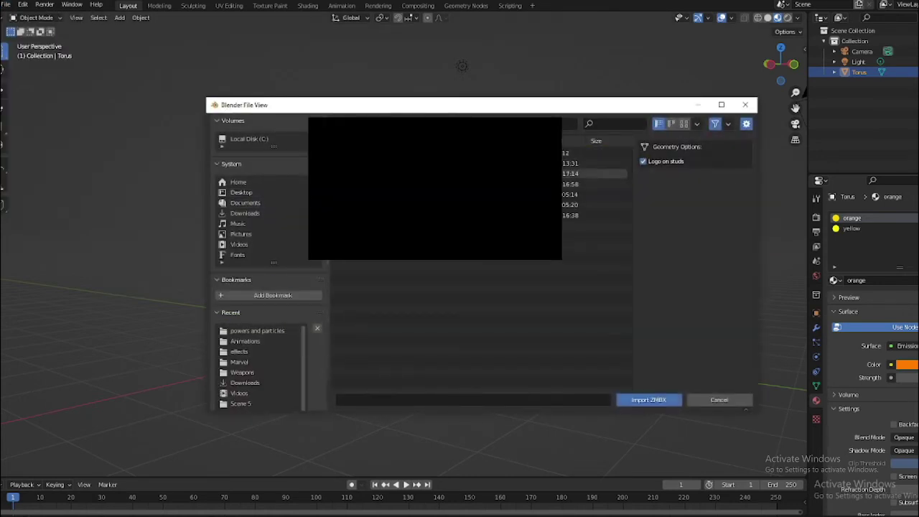
pyautogui.doubleClick(431, 173)
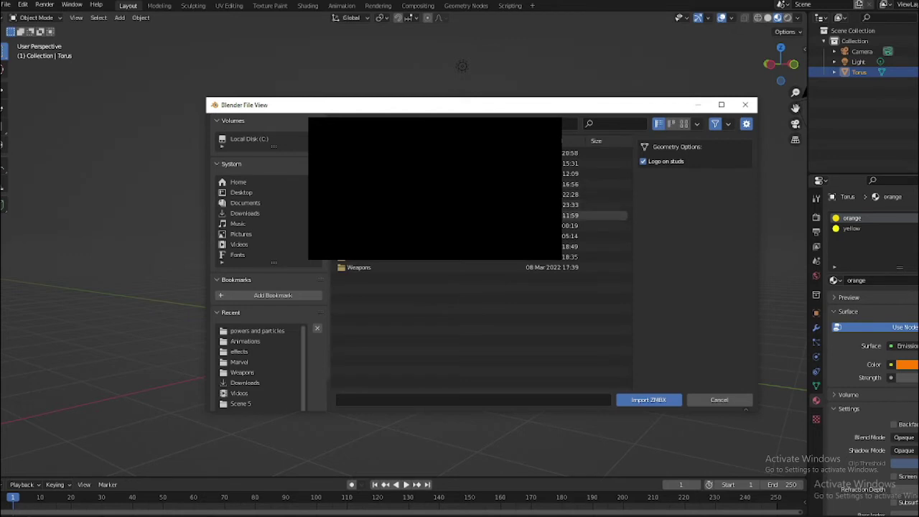
pyautogui.click(575, 184)
pyautogui.click(575, 194)
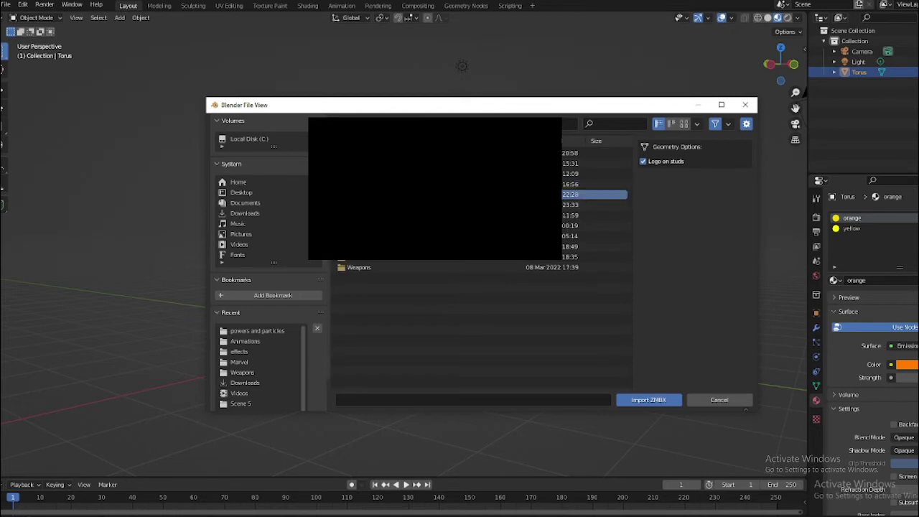
pyautogui.doubleClick(431, 205)
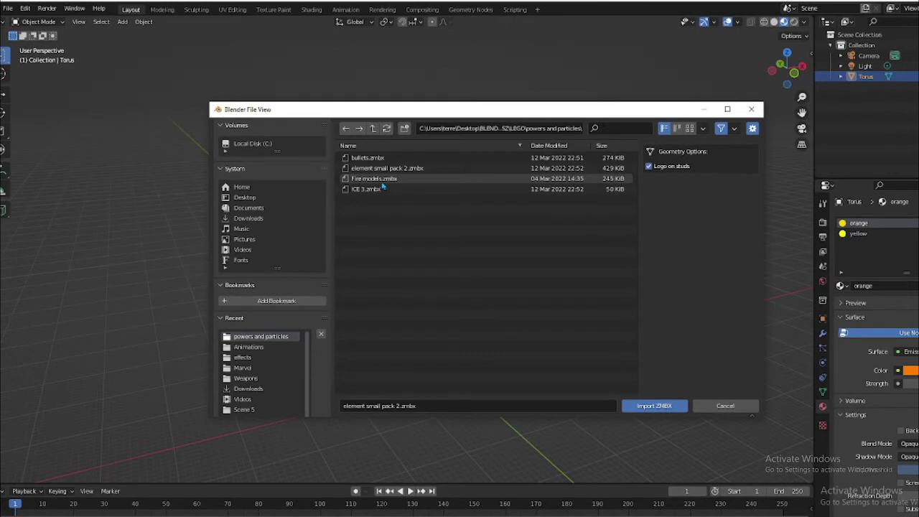
pyautogui.click(382, 182)
pyautogui.click(679, 406)
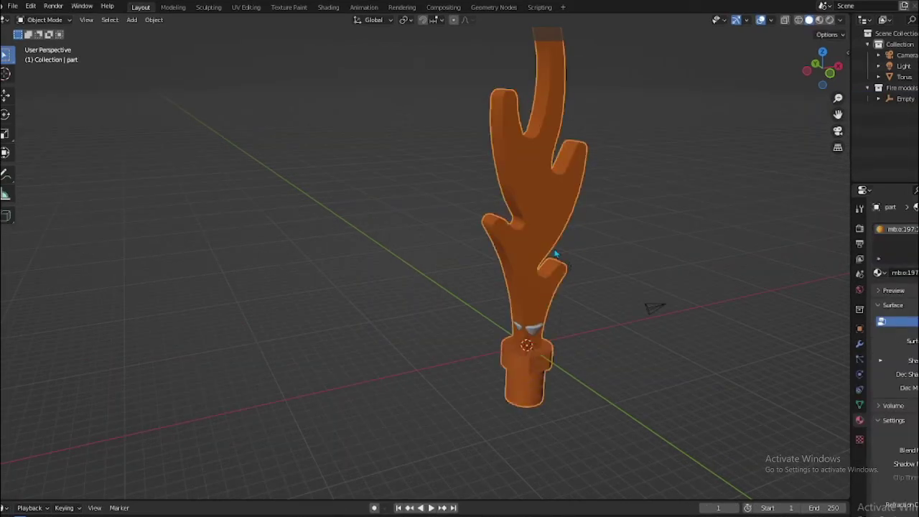
# Step: Scale the imported flame piece down to a tiny size and frame it in the view
pyautogui.press('s')
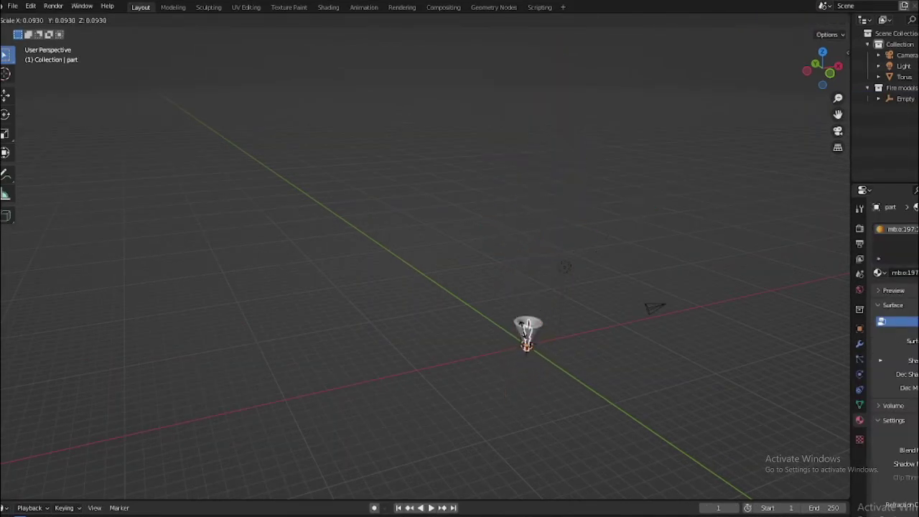
pyautogui.click(527, 344)
pyautogui.press('KP_Decimal')
pyautogui.moveTo(559, 347); pyautogui.dragTo(539, 251, button='middle')
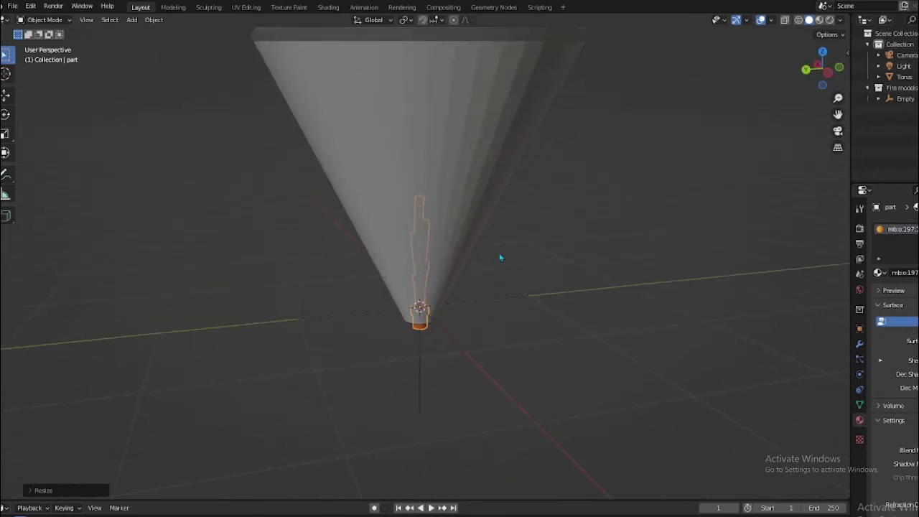
# Step: Duplicate the flame piece and place copies to the left and right of the cone
pyautogui.hotkey('shift', 'd')
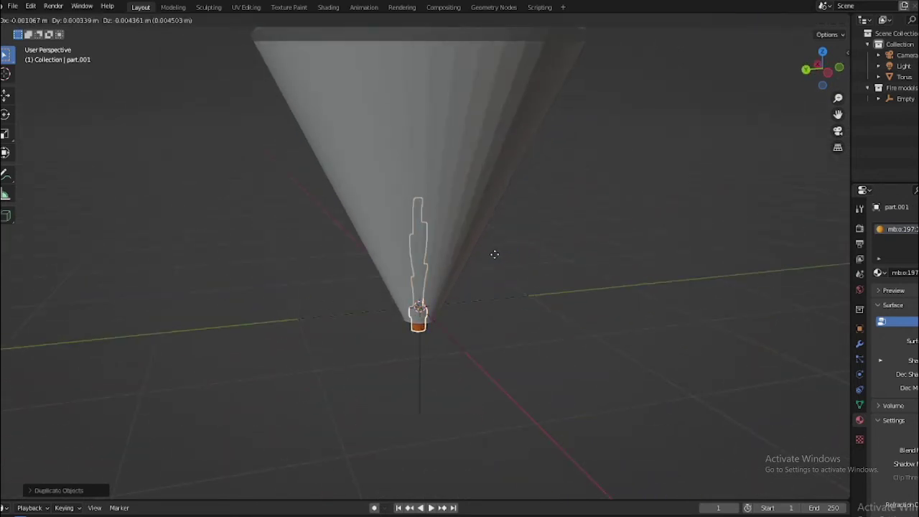
pyautogui.click(395, 265)
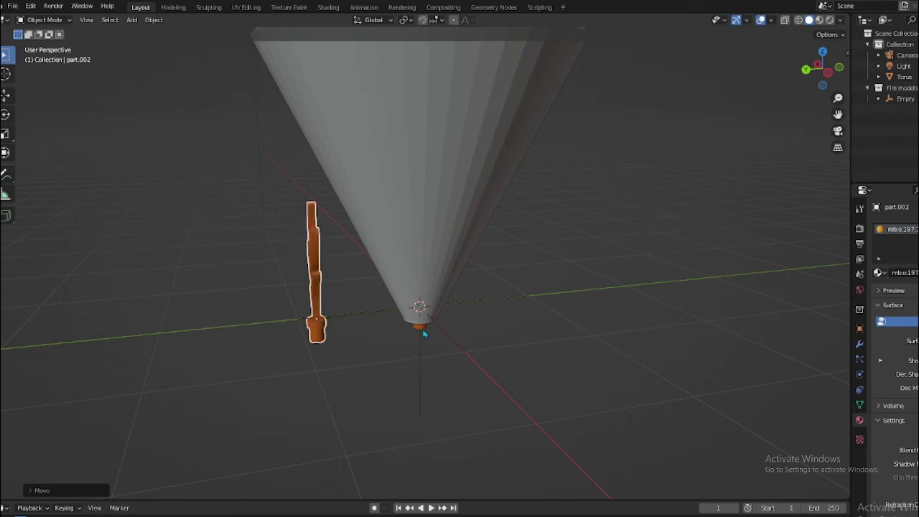
pyautogui.click(421, 331)
pyautogui.click(421, 330)
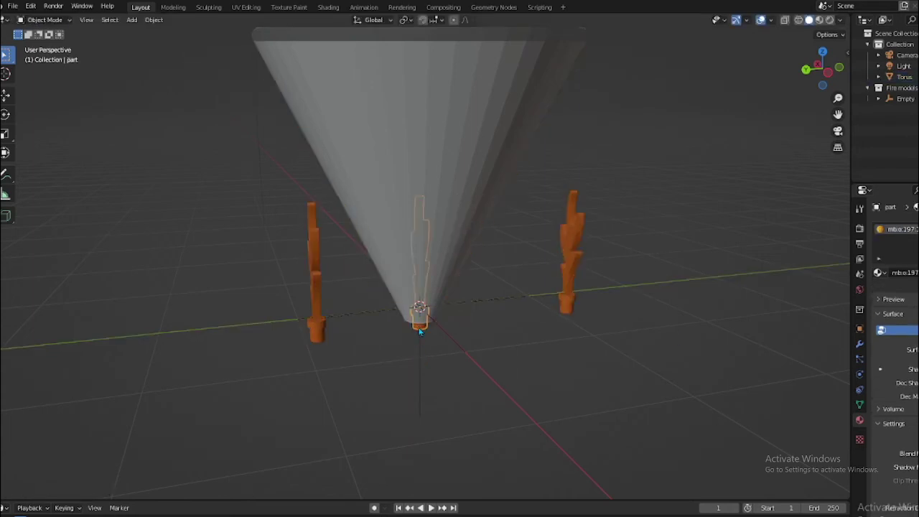
pyautogui.hotkey('shift', 'd')
pyautogui.click(186, 330)
pyautogui.click(432, 333)
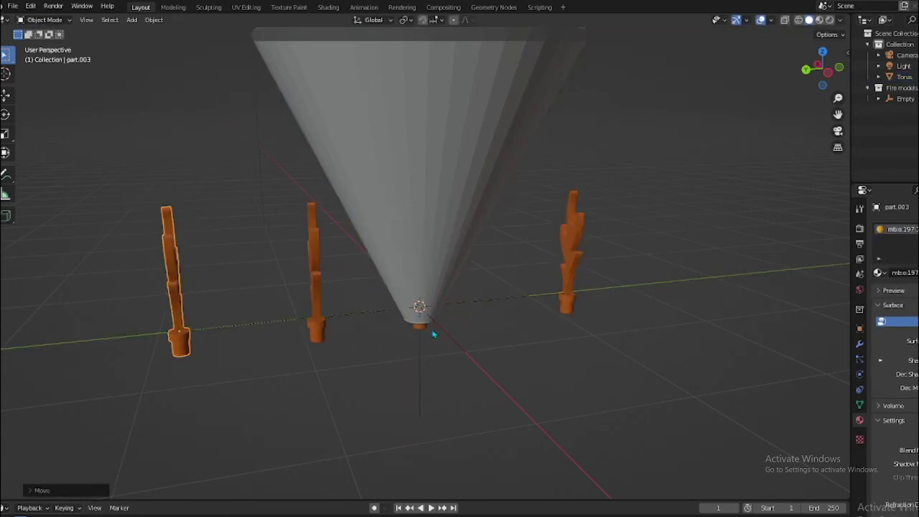
# Step: Tilt a flame copy and move it against the cone's right side near the tip
pyautogui.moveTo(420, 307); pyautogui.dragTo(632, 345, button='middle')
pyautogui.press('r')
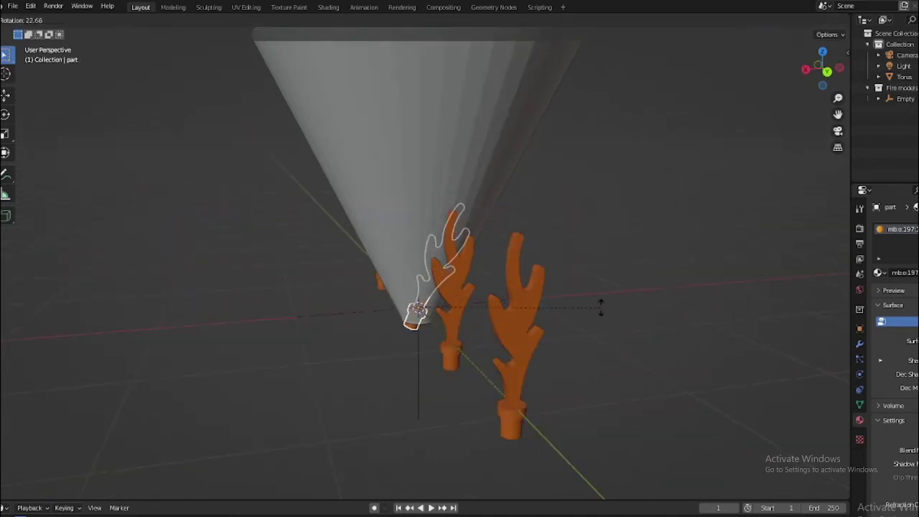
pyautogui.click(640, 341)
pyautogui.press('g')
pyautogui.click(675, 324)
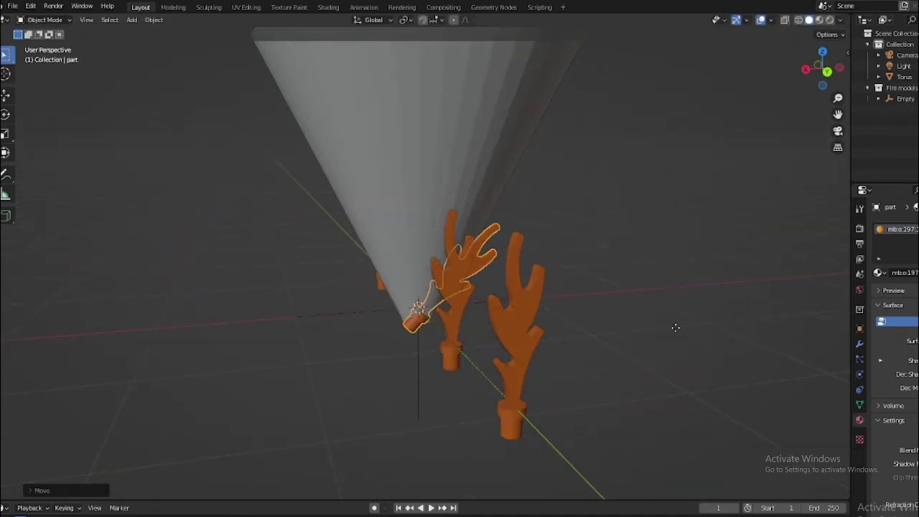
pyautogui.press('g')
pyautogui.click(684, 244)
pyautogui.press('g')
pyautogui.click(732, 242)
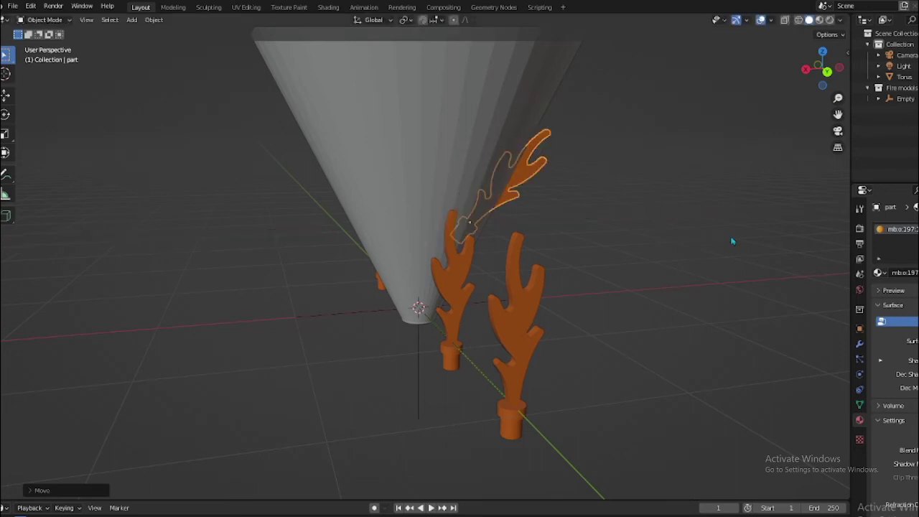
pyautogui.moveTo(526, 352)
pyautogui.mouseDown(button='middle')
pyautogui.moveTo(531, 307)
pyautogui.moveTo(644, 304)
pyautogui.mouseUp(button='middle')
pyautogui.click(531, 308)
# Step: Move a flame copy along X and rotate it at the cone's tip
pyautogui.press('g')
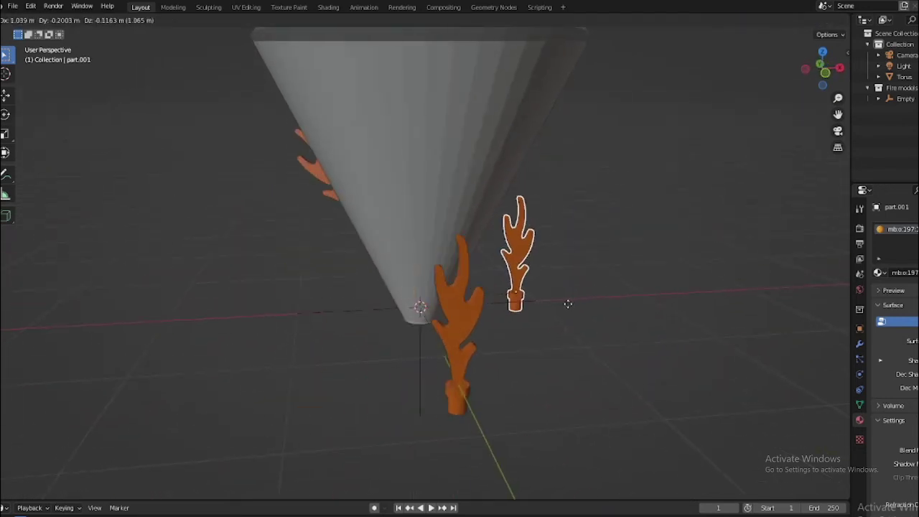
pyautogui.press('x')
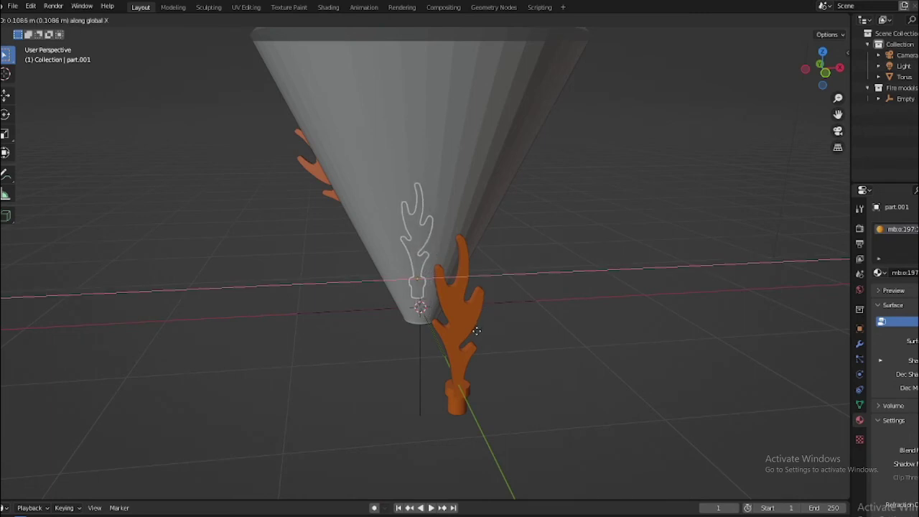
pyautogui.press('r')
pyautogui.click(437, 370)
pyautogui.press('g')
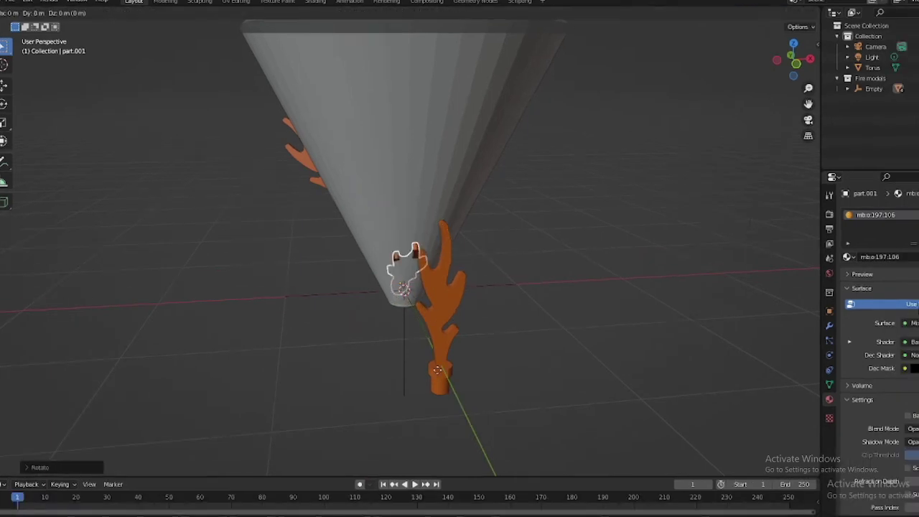
pyautogui.moveTo(437, 370)
pyautogui.mouseDown(button='middle')
pyautogui.moveTo(503, 215)
pyautogui.moveTo(595, 309)
pyautogui.mouseUp(button='middle')
# Step: Rotate another flame copy and move it up onto the cone's side
pyautogui.click(546, 204)
pyautogui.click(467, 359)
pyautogui.press('r')
pyautogui.click(535, 322)
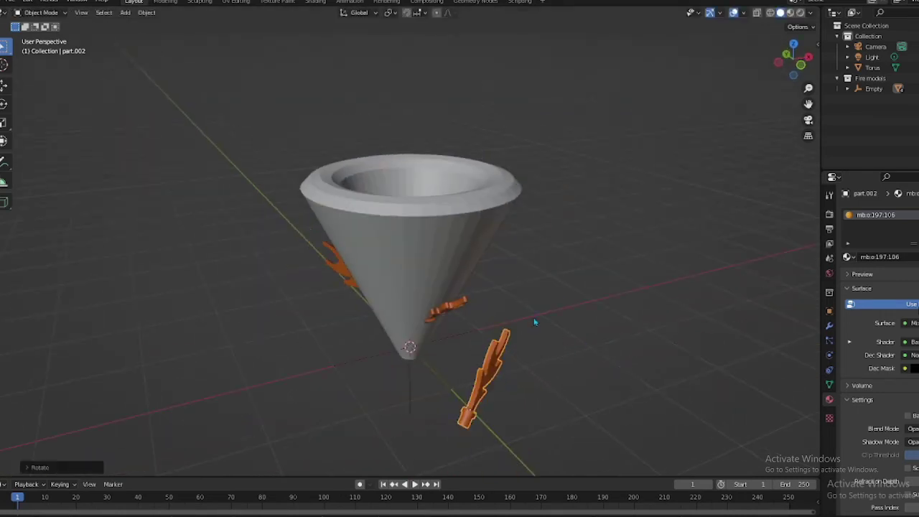
pyautogui.press('g')
pyautogui.click(495, 188)
pyautogui.moveTo(496, 188)
pyautogui.mouseDown(button='middle')
pyautogui.moveTo(404, 325)
pyautogui.moveTo(322, 263)
pyautogui.mouseUp(button='middle')
# Step: Shift a flame copy along the X axis into position on the cone
pyautogui.press('g')
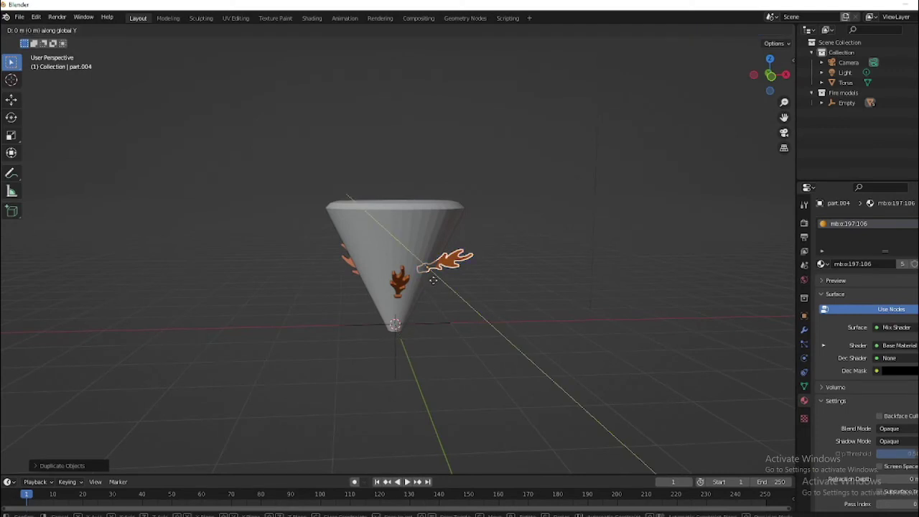
pyautogui.press('x')
pyautogui.click(442, 245)
pyautogui.moveTo(442, 245)
pyautogui.mouseDown(button='middle')
pyautogui.moveTo(461, 275)
pyautogui.moveTo(547, 186)
pyautogui.mouseUp(button='middle')
# Step: Add one more rotated flame copy, then box-select everything with the cone made active
pyautogui.hotkey('shift', 'd')
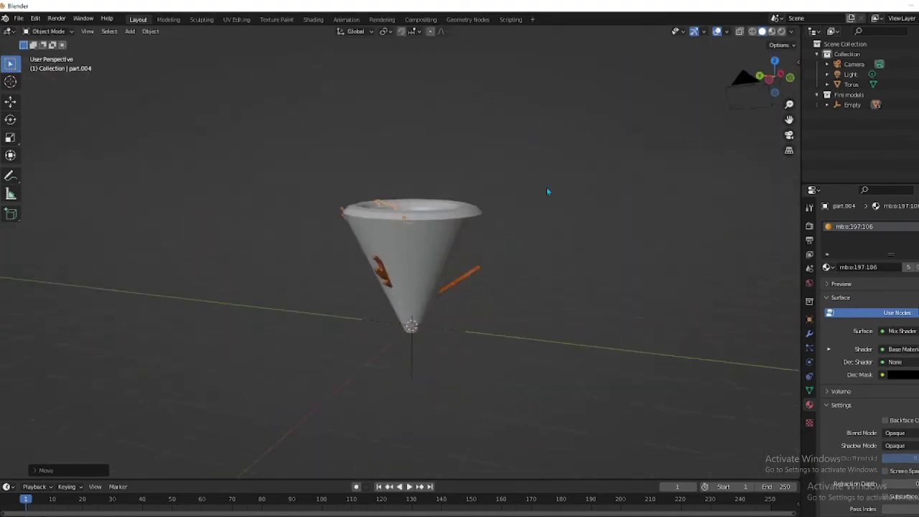
pyautogui.press('r')
pyautogui.click(249, 319)
pyautogui.moveTo(249, 319); pyautogui.dragTo(333, 321, button='middle')
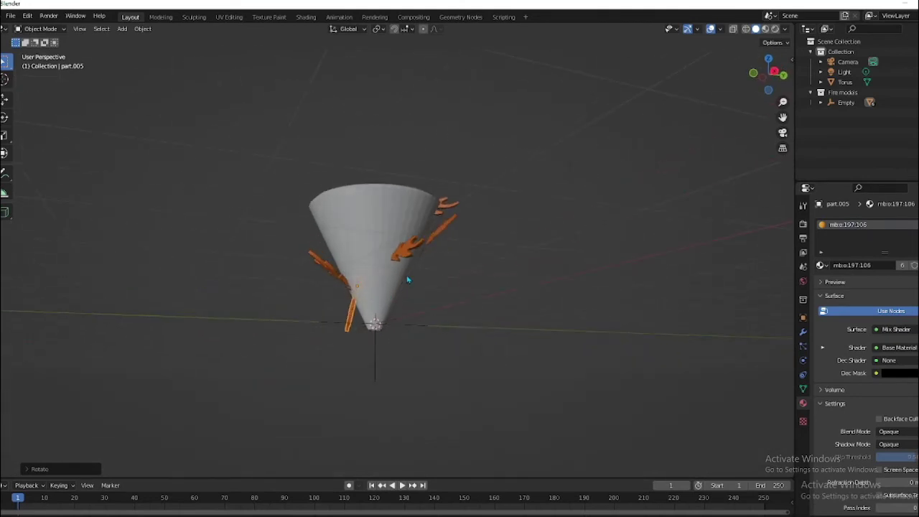
pyautogui.moveTo(481, 171); pyautogui.dragTo(246, 353)
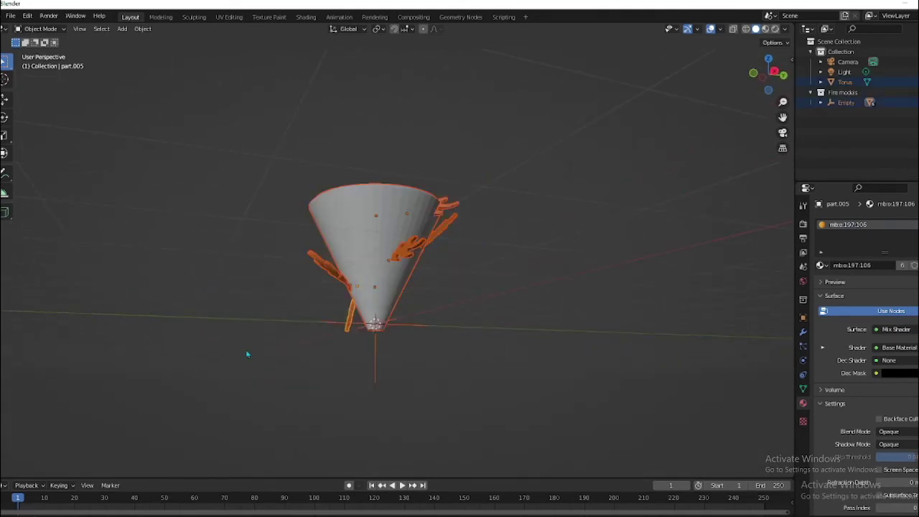
pyautogui.keyDown('shift'); pyautogui.click(391, 190); pyautogui.keyUp('shift')
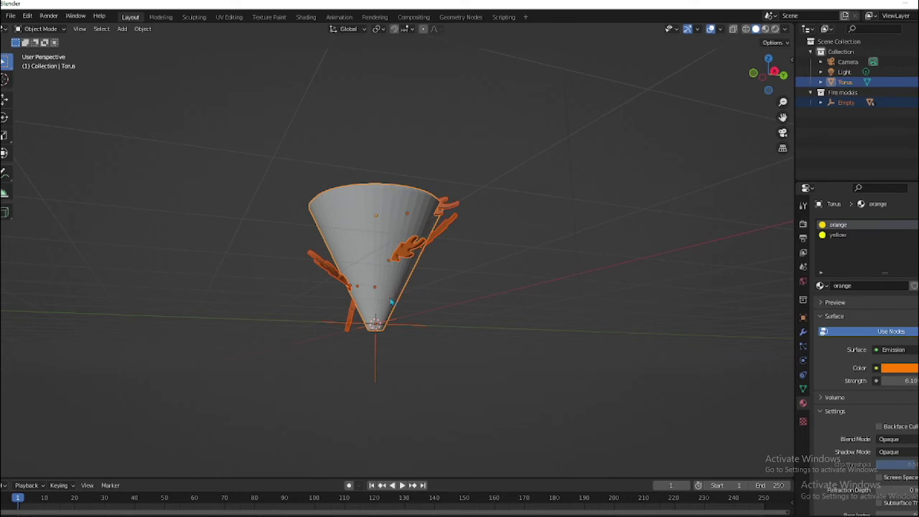
# Step: Join the flames into the Torus cone, adding the mtbc:197:106 material alongside orange and yellow
pyautogui.keyDown('shift'); pyautogui.click(409, 331); pyautogui.keyUp('shift')
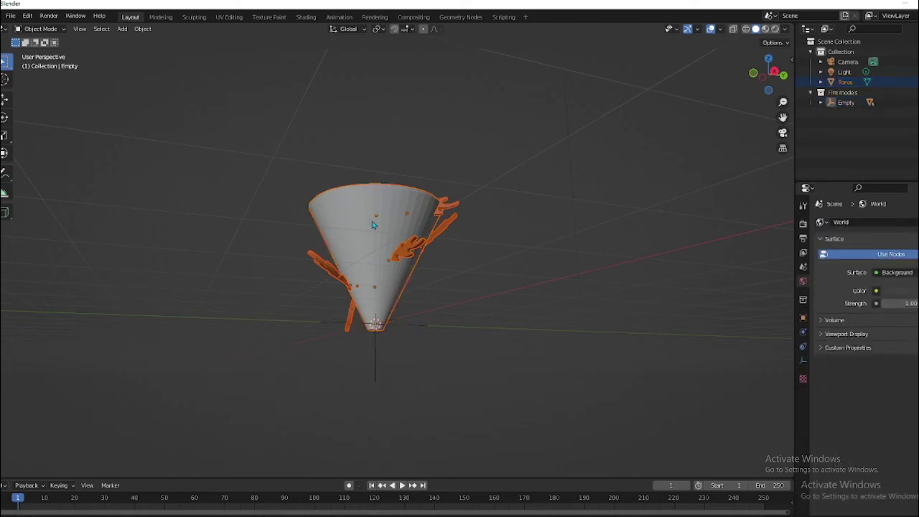
pyautogui.keyDown('shift'); pyautogui.click(381, 196); pyautogui.keyUp('shift')
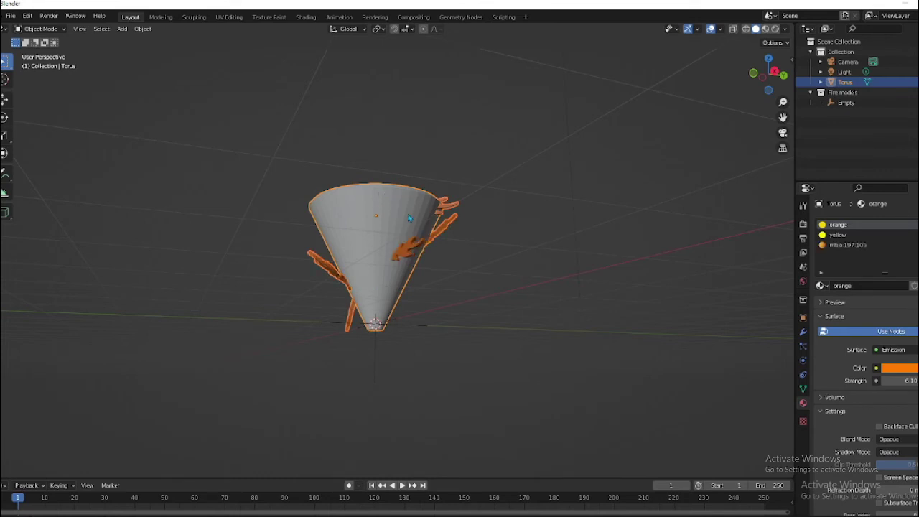
pyautogui.moveTo(372, 218)
pyautogui.mouseDown(button='middle')
pyautogui.moveTo(493, 287)
pyautogui.moveTo(451, 286)
pyautogui.moveTo(408, 266)
pyautogui.mouseUp(button='middle')
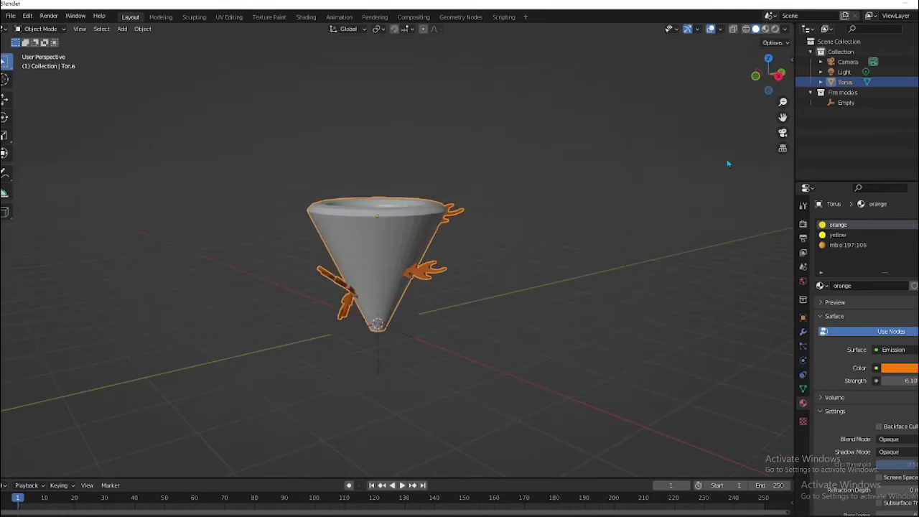
# Step: Rotate the joined cone and flames around the global Z axis to a new orientation
pyautogui.moveTo(317, 293)
pyautogui.mouseDown(button='middle')
pyautogui.moveTo(443, 334)
pyautogui.moveTo(445, 323)
pyautogui.mouseUp(button='middle')
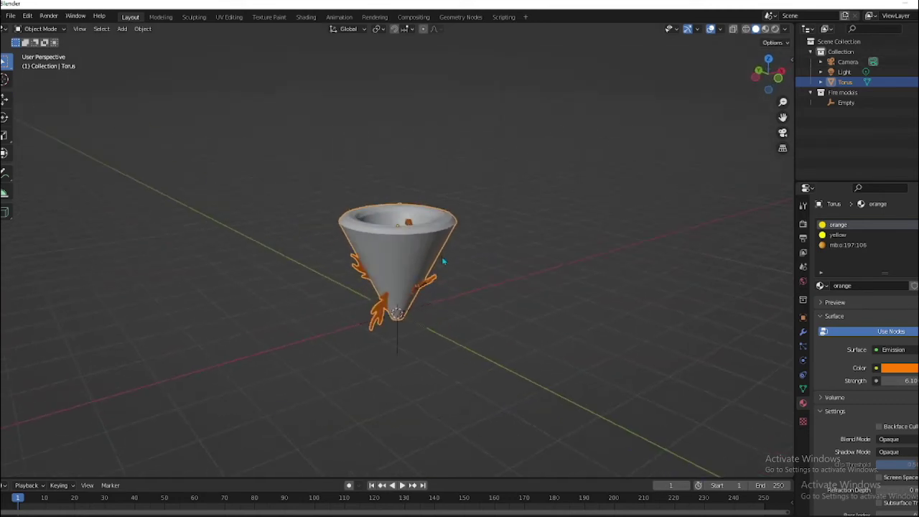
pyautogui.scroll(1, 442, 256)
pyautogui.scroll(1, 460, 288)
pyautogui.press('r')
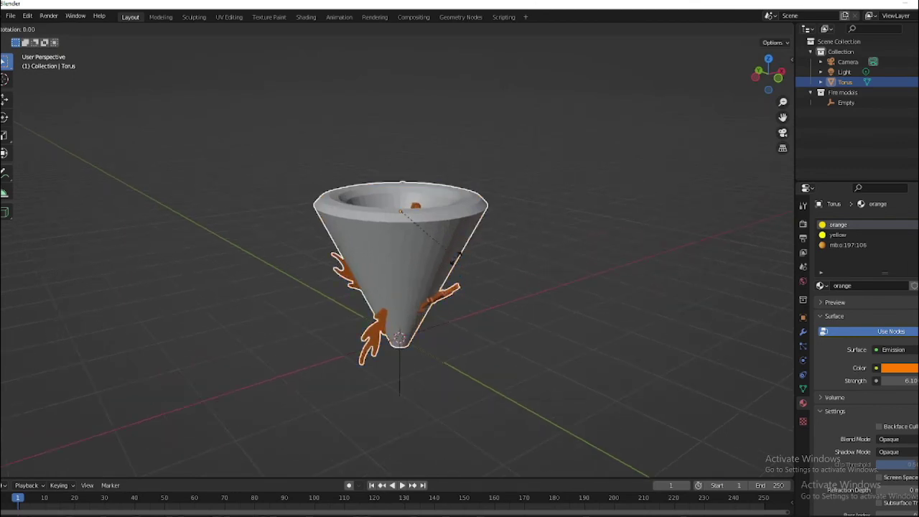
pyautogui.click(474, 255)
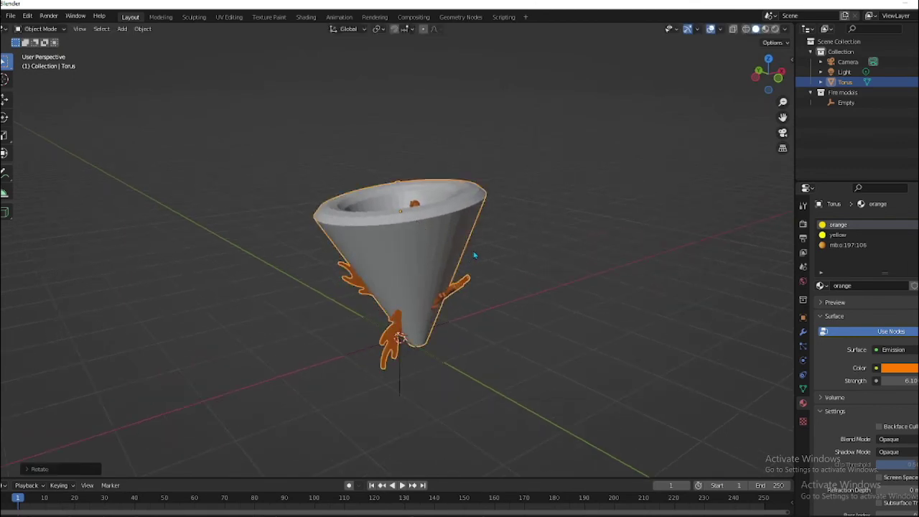
pyautogui.press('r')
pyautogui.press('z')
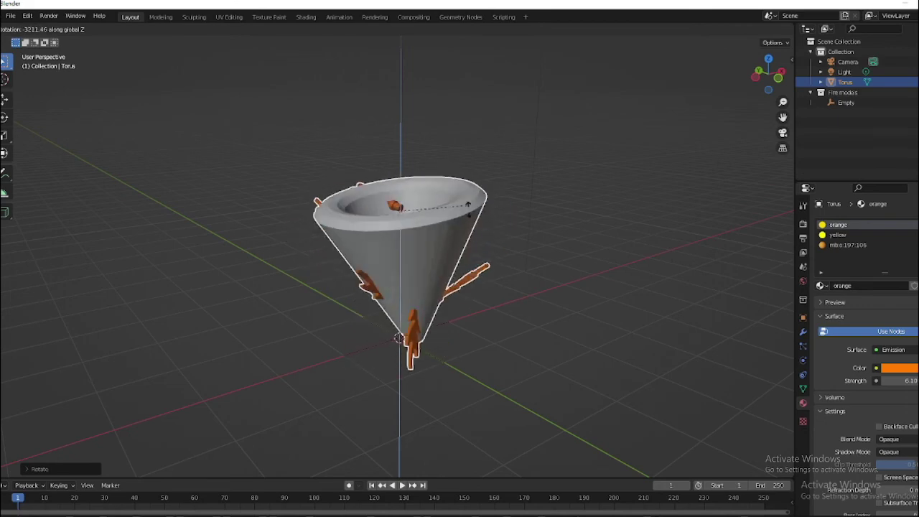
pyautogui.click(317, 243)
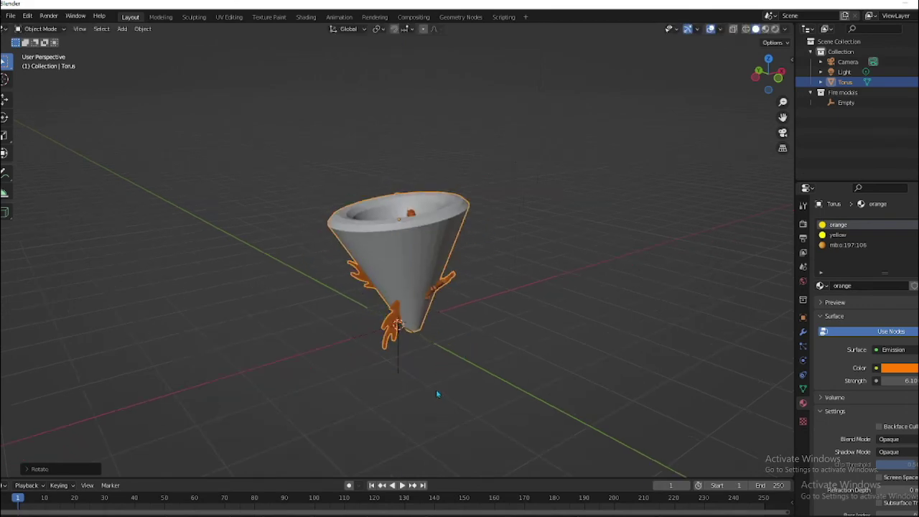
pyautogui.scroll(3, 412, 331)
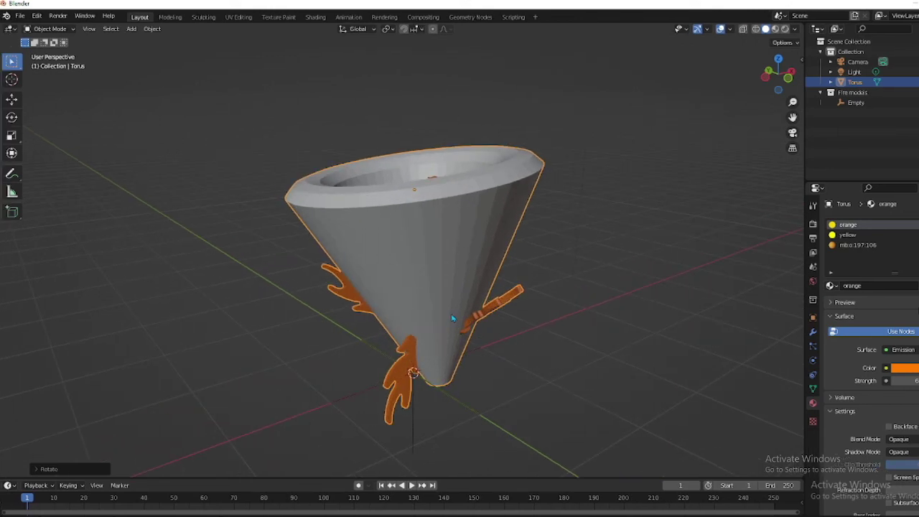
pyautogui.moveTo(436, 356)
pyautogui.mouseDown(button='middle')
pyautogui.moveTo(451, 386)
pyautogui.moveTo(521, 338)
pyautogui.moveTo(622, 338)
pyautogui.moveTo(376, 325)
pyautogui.moveTo(421, 341)
pyautogui.moveTo(517, 349)
pyautogui.moveTo(474, 367)
pyautogui.moveTo(464, 411)
pyautogui.moveTo(558, 376)
pyautogui.moveTo(551, 388)
pyautogui.mouseUp(button='middle')
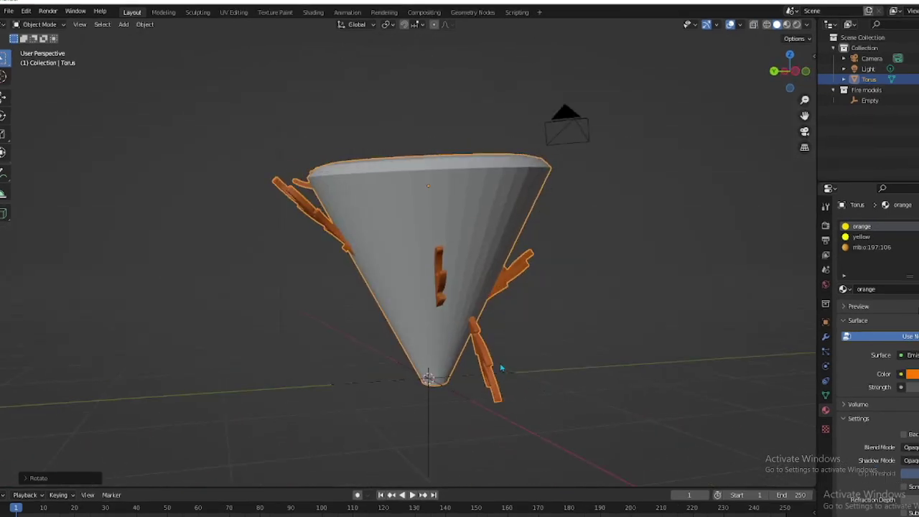